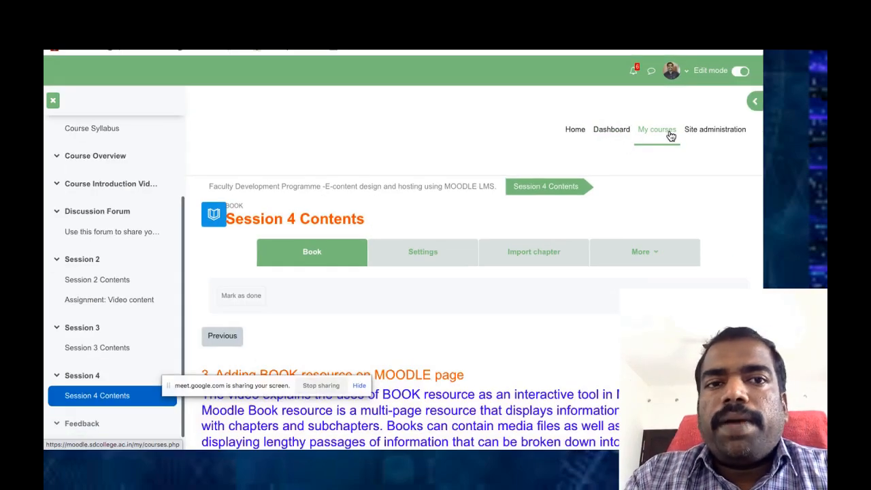
- Open the Trial course under MOODLE training from the My courses overview
click(656, 129)
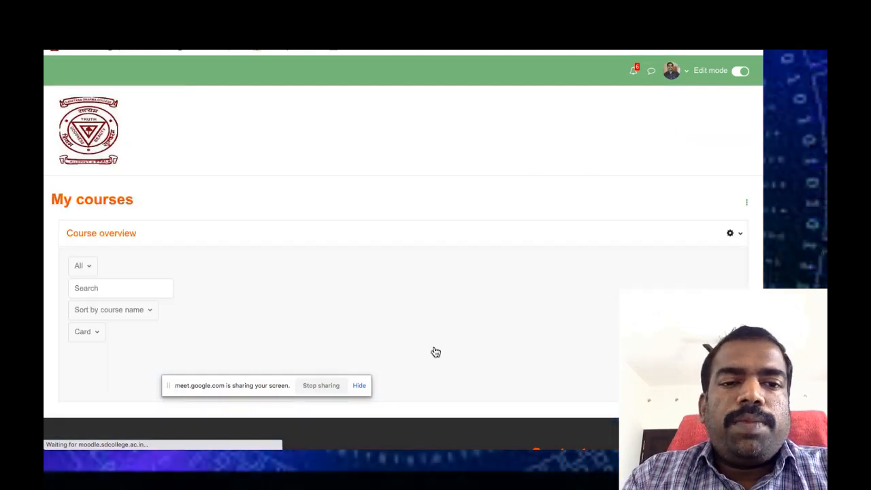
scroll(445, 351, down, 3)
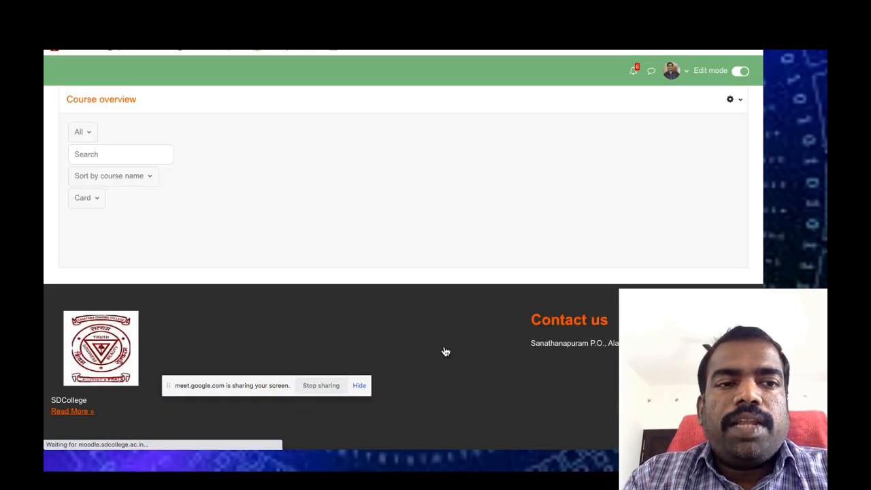
scroll(446, 351, up, 2)
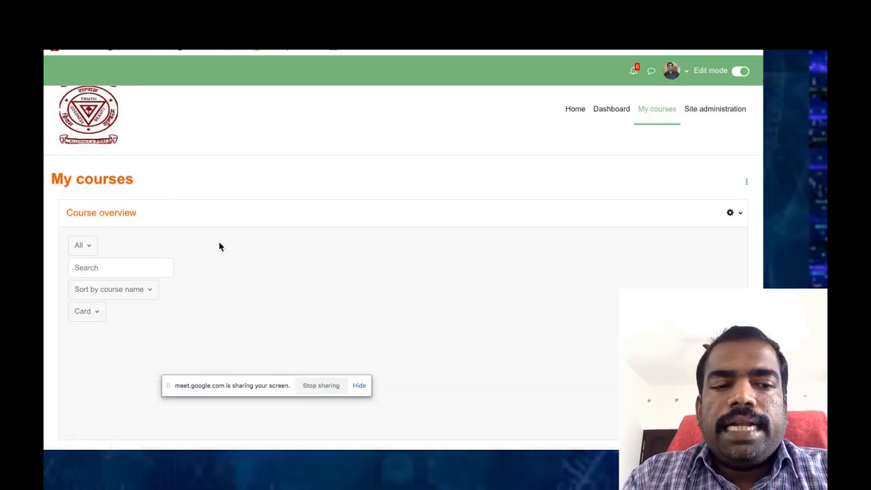
scroll(402, 257, down, 2)
scroll(402, 257, down, 1)
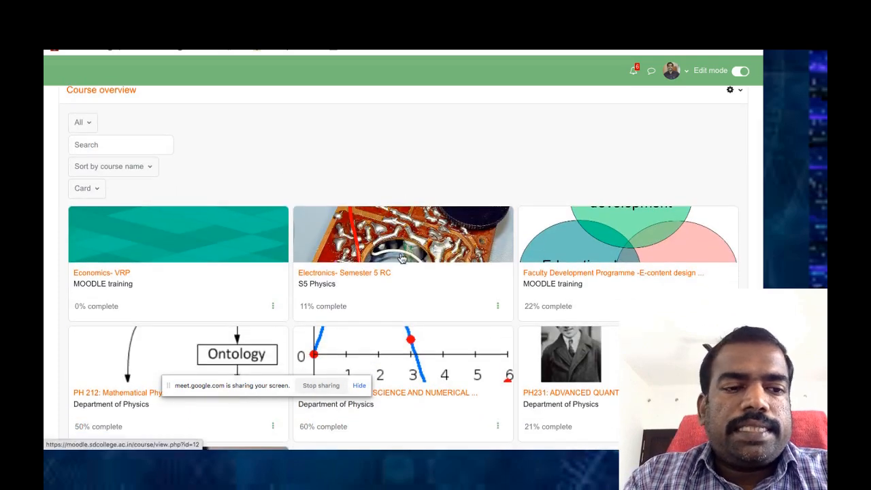
scroll(402, 256, down, 1)
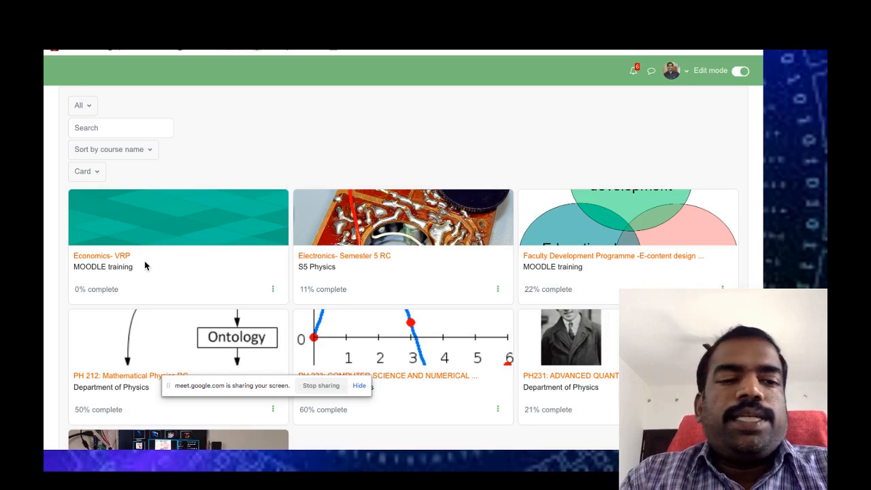
scroll(144, 260, down, 3)
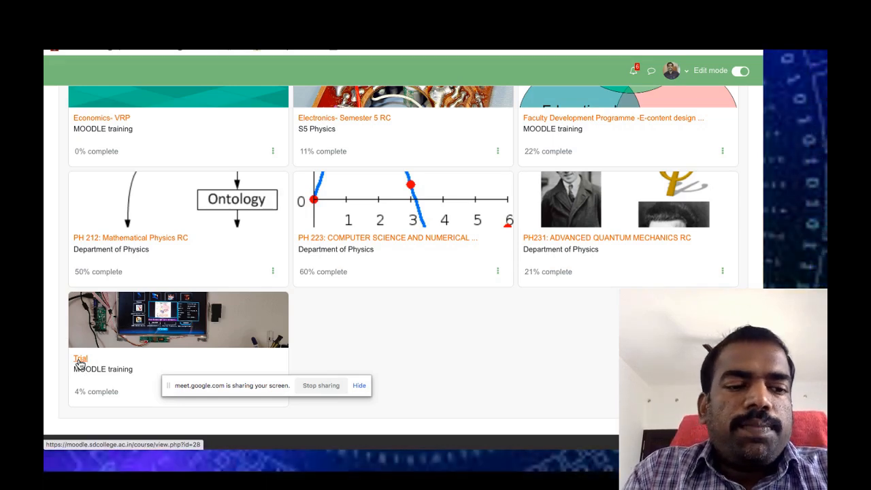
click(80, 360)
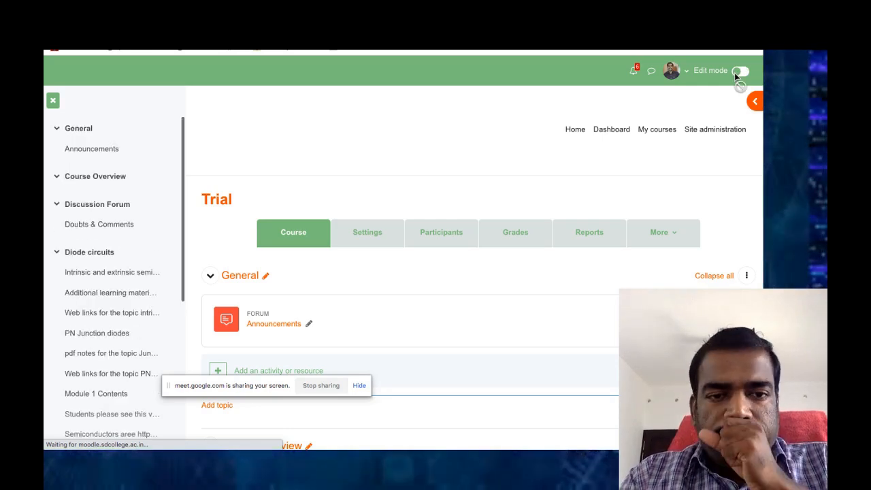
- Switch edit mode off and back on for the Trial course
click(736, 72)
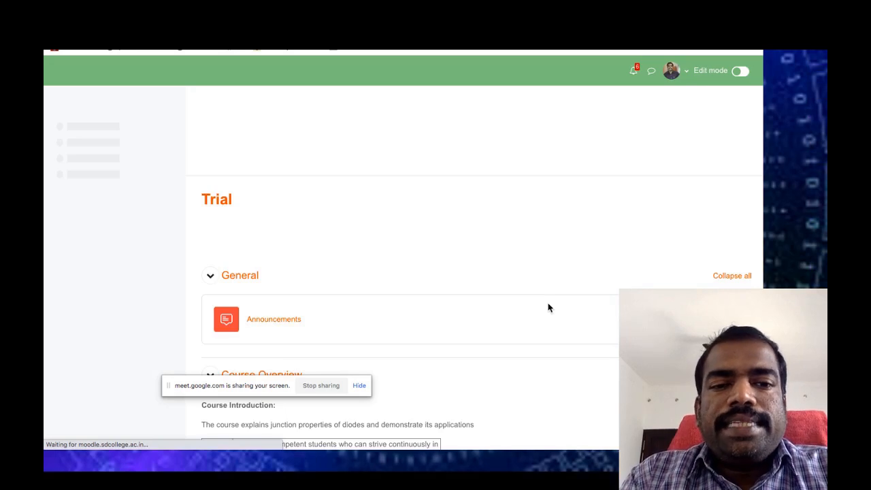
scroll(588, 134, down, 3)
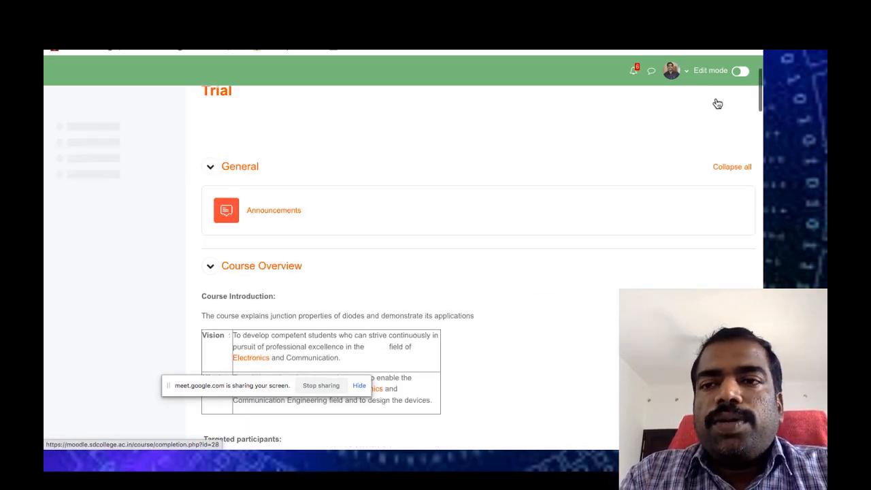
click(742, 72)
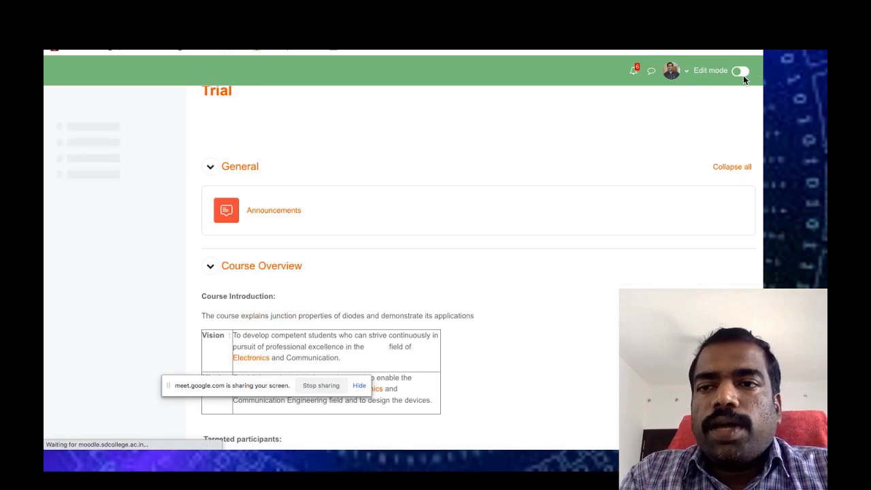
- Look through the Trial course page from the course overview to the activities in Topic 4 and Topic 5
scroll(401, 365, down, 2)
scroll(401, 369, down, 3)
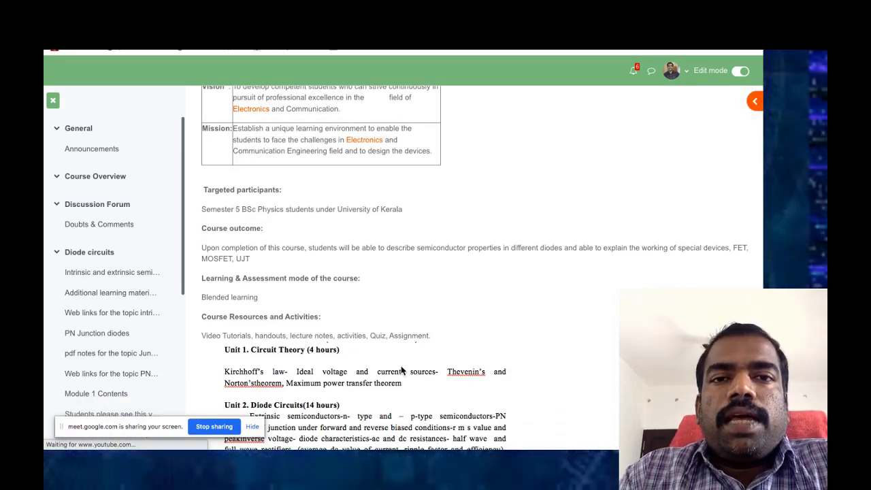
scroll(401, 369, down, 10)
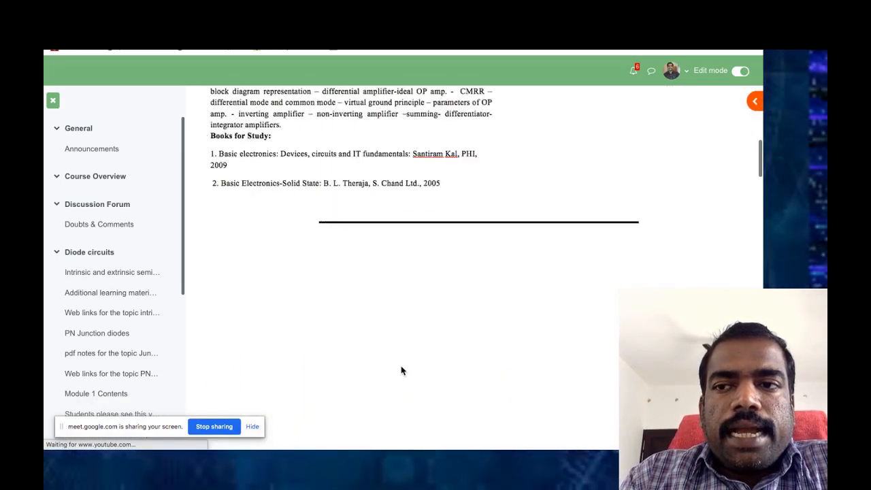
scroll(400, 369, down, 5)
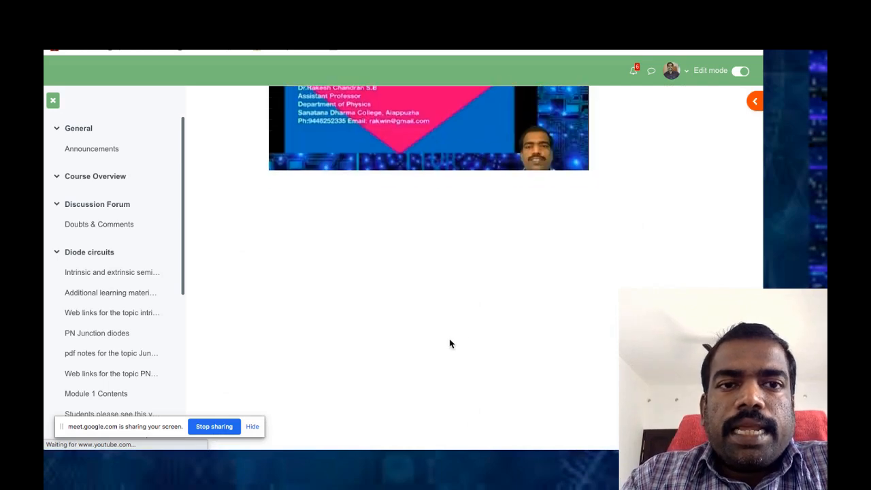
scroll(421, 310, down, 1)
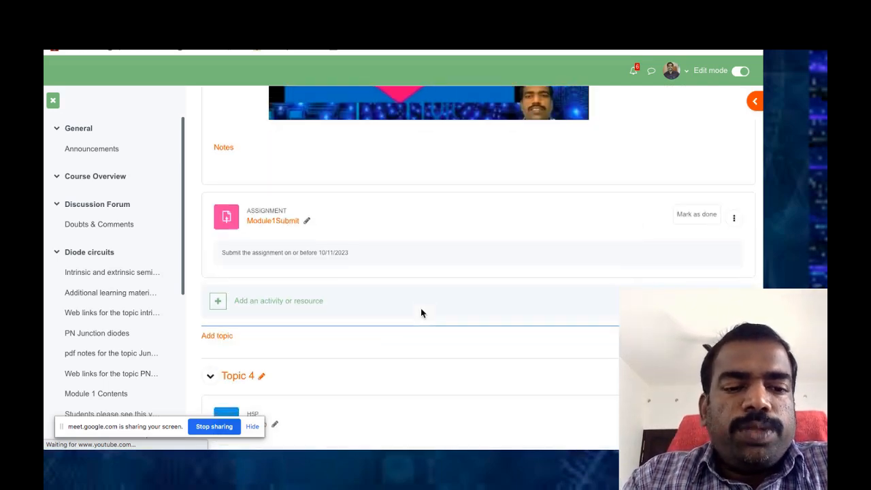
scroll(421, 313, down, 5)
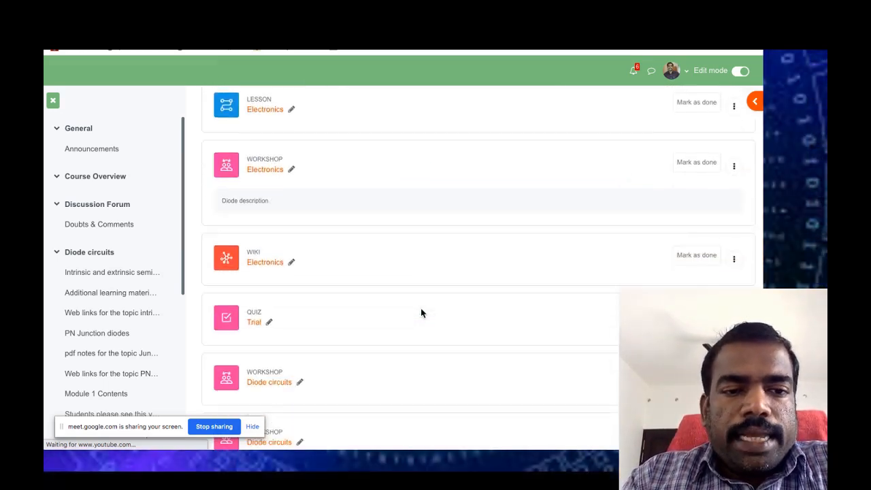
scroll(421, 312, down, 1)
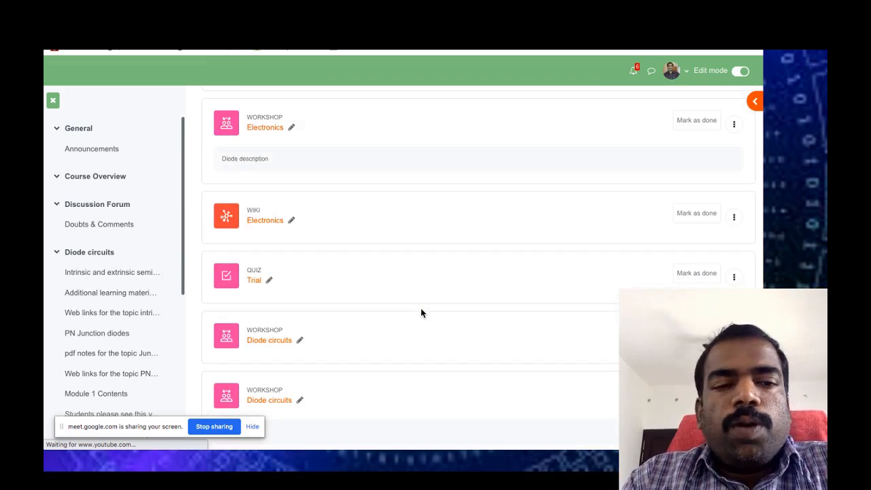
scroll(421, 312, down, 5)
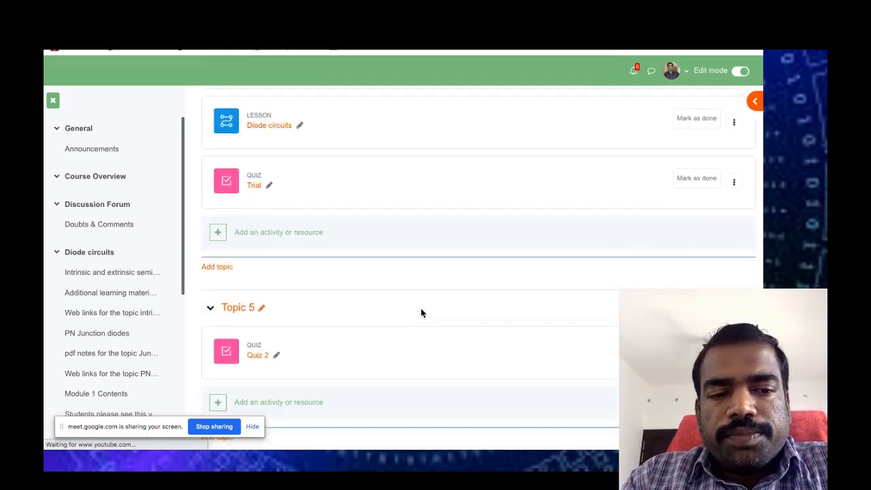
scroll(421, 312, down, 3)
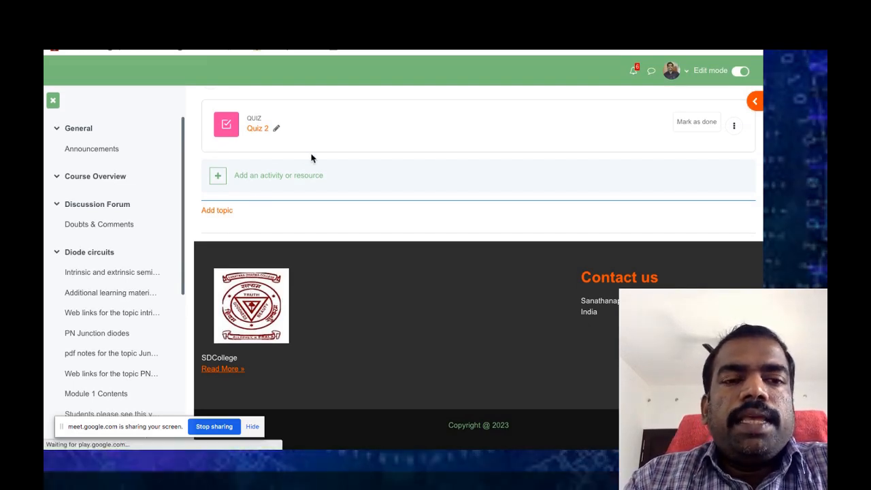
scroll(311, 158, up, 1)
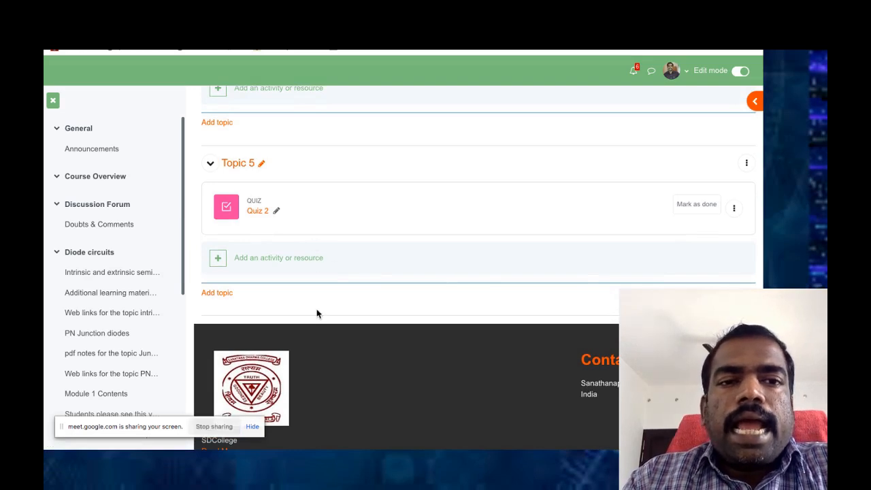
scroll(317, 310, up, 1)
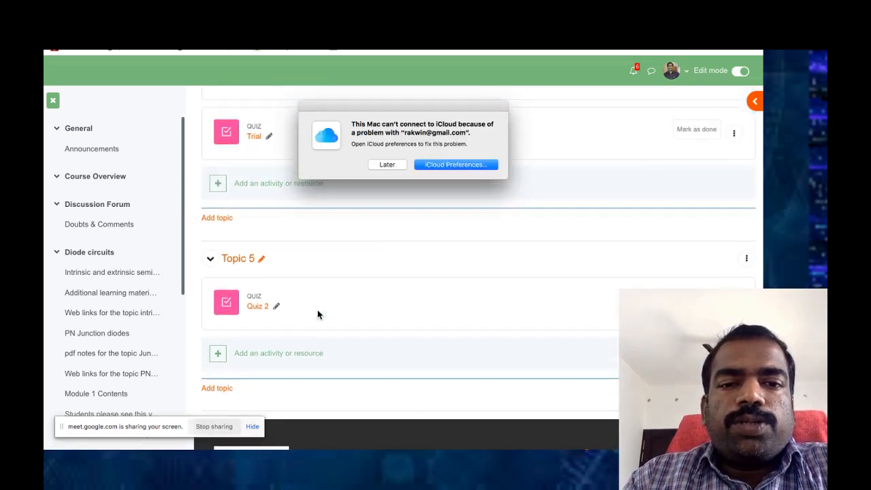
- Postpone the iCloud connection alert and start adding a Quiz activity to Topic 4
click(386, 164)
scroll(383, 166, up, 2)
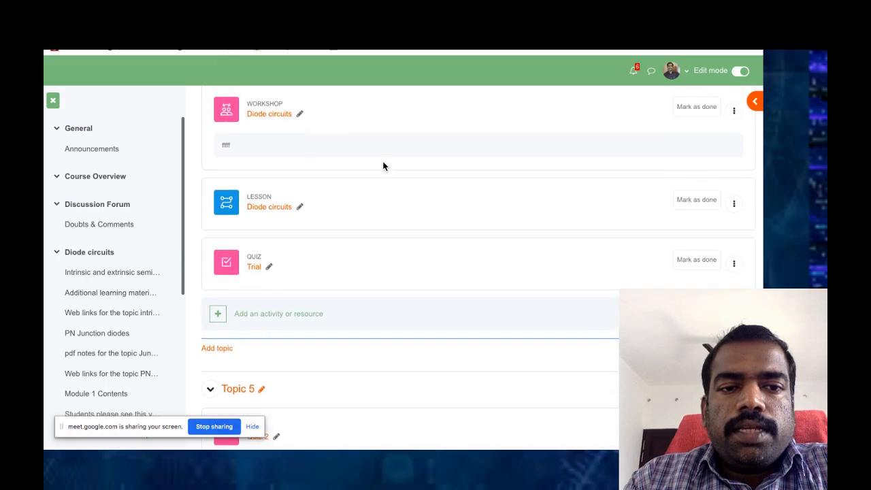
scroll(383, 166, up, 3)
scroll(383, 166, down, 4)
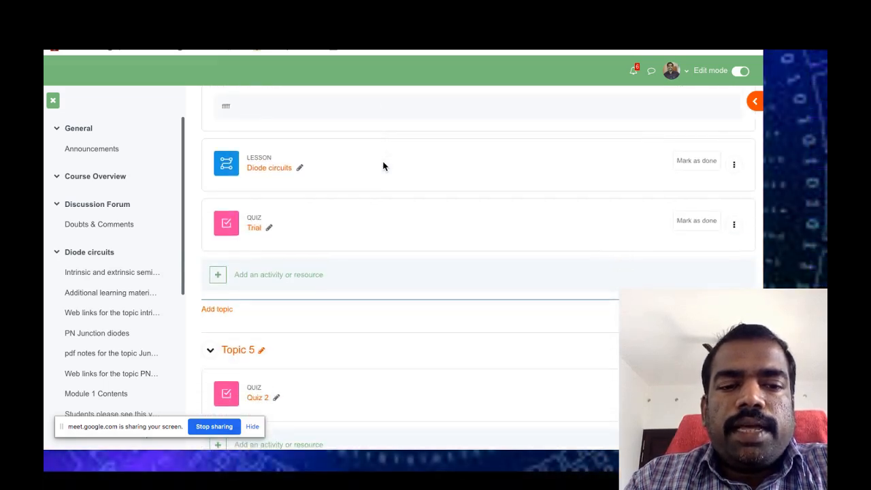
click(246, 276)
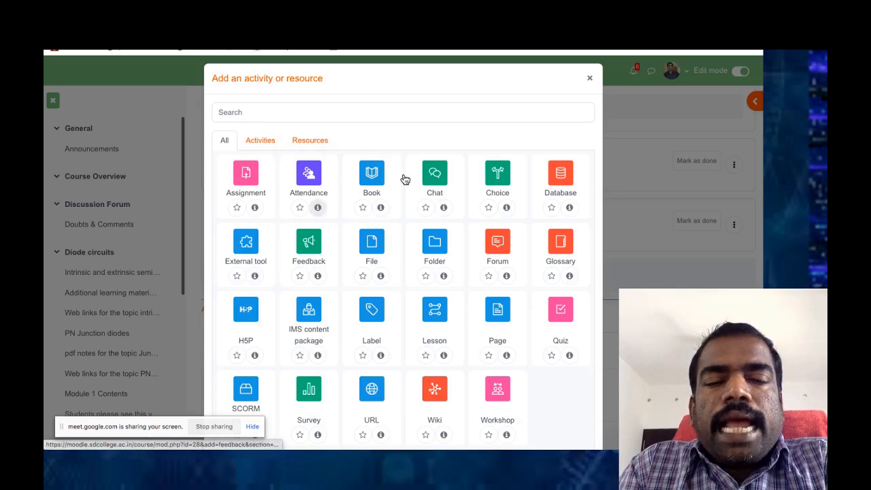
scroll(499, 197, down, 1)
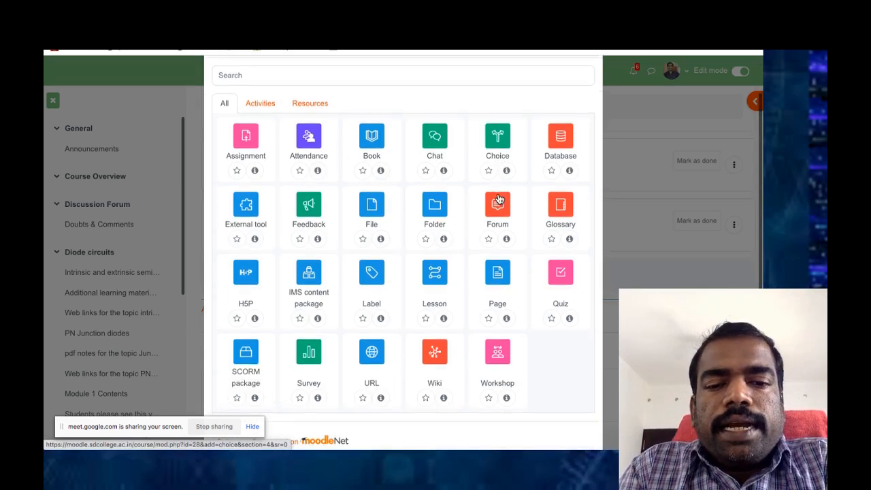
scroll(498, 194, down, 1)
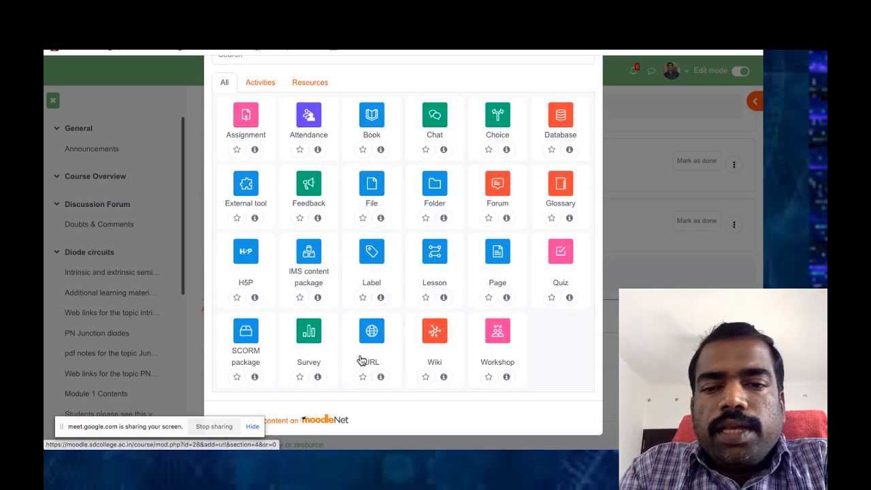
click(564, 262)
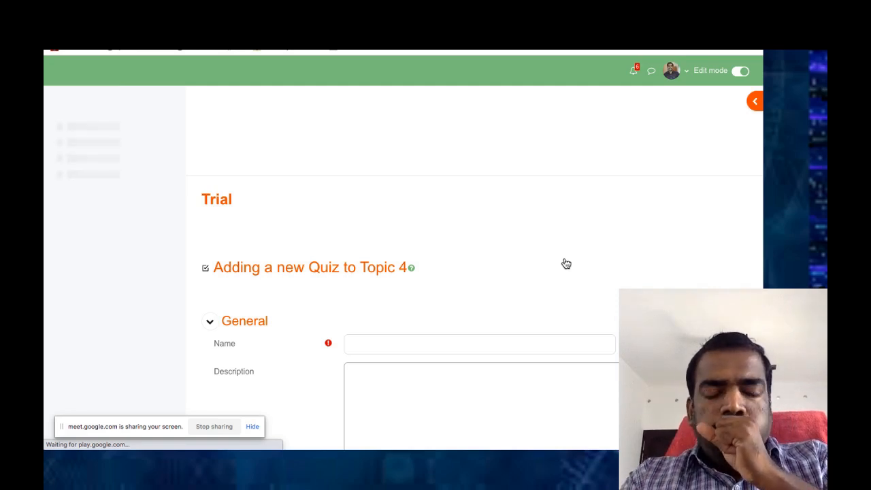
- Name the new quiz "Quiz Electronics Chapter 1" and place the cursor in its description
scroll(494, 282, down, 2)
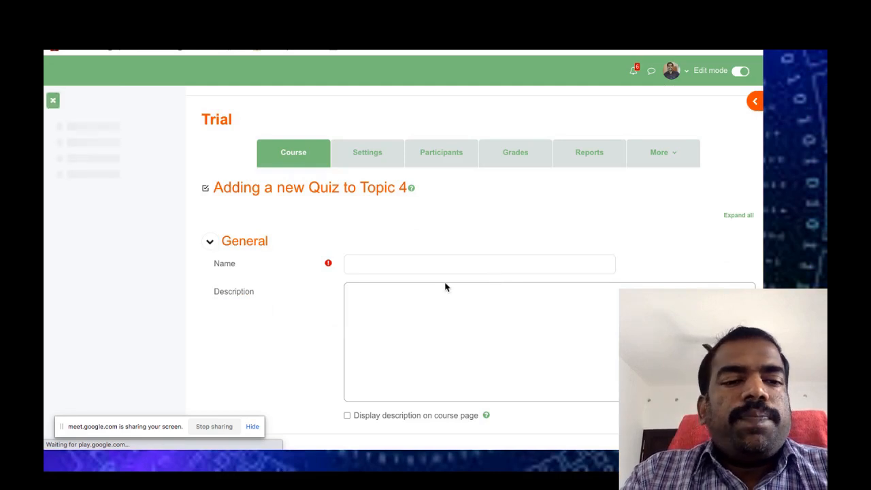
click(408, 264)
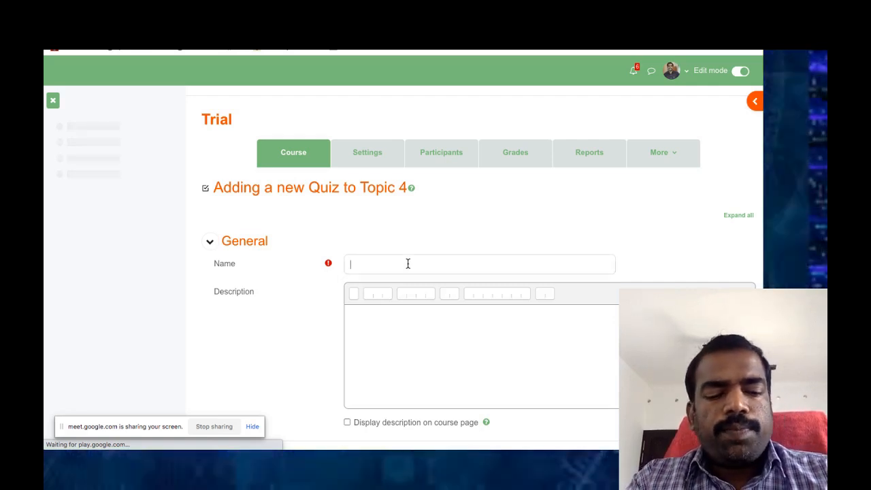
text(Ele)
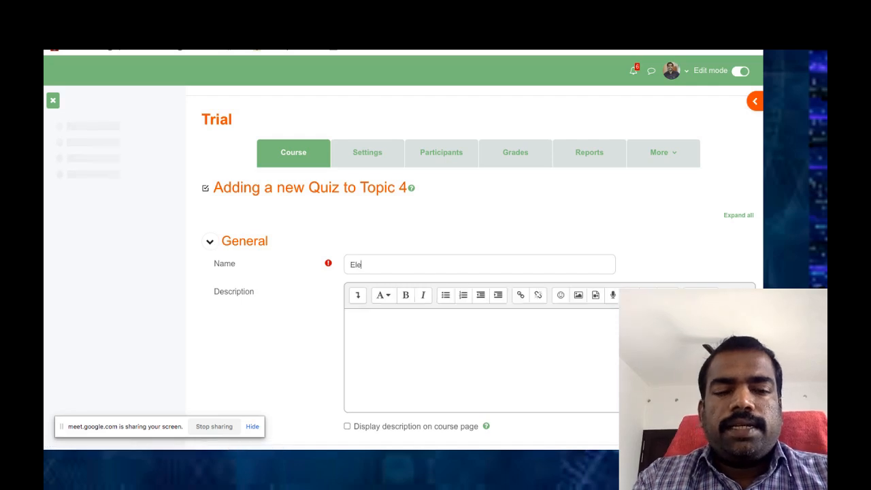
text(ctronics)
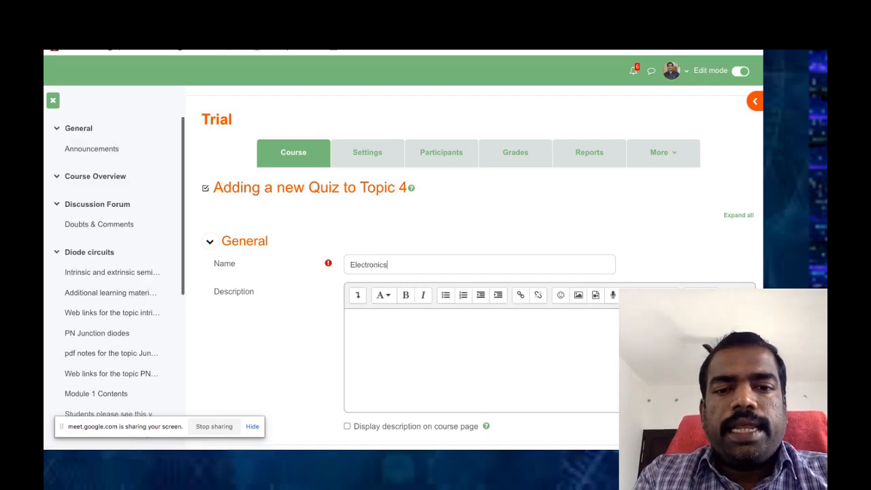
text( Chap)
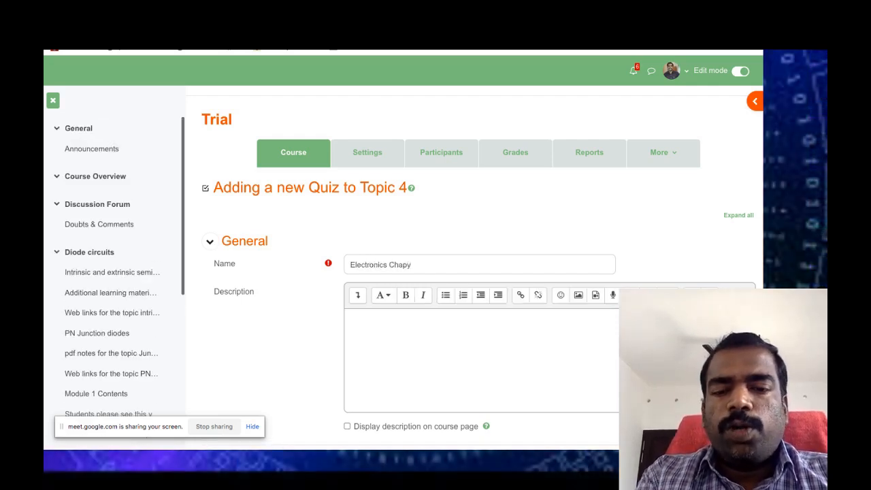
text(ter1)
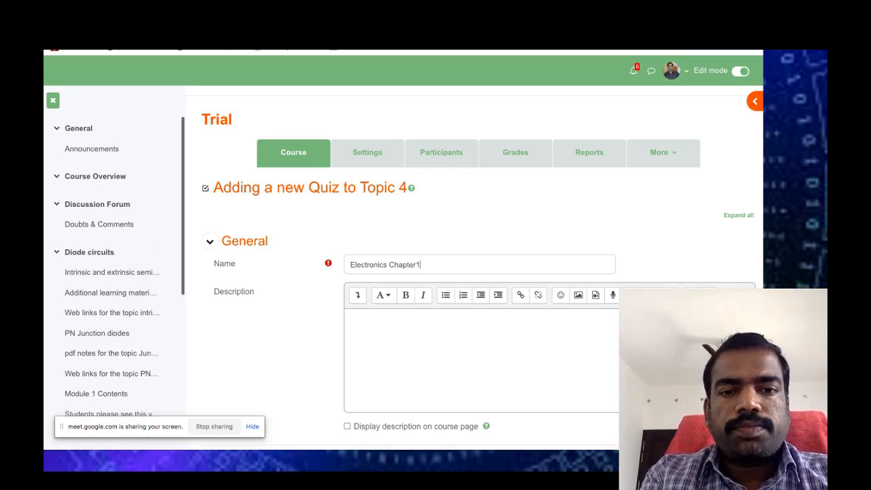
click(350, 264)
text(Quiz)
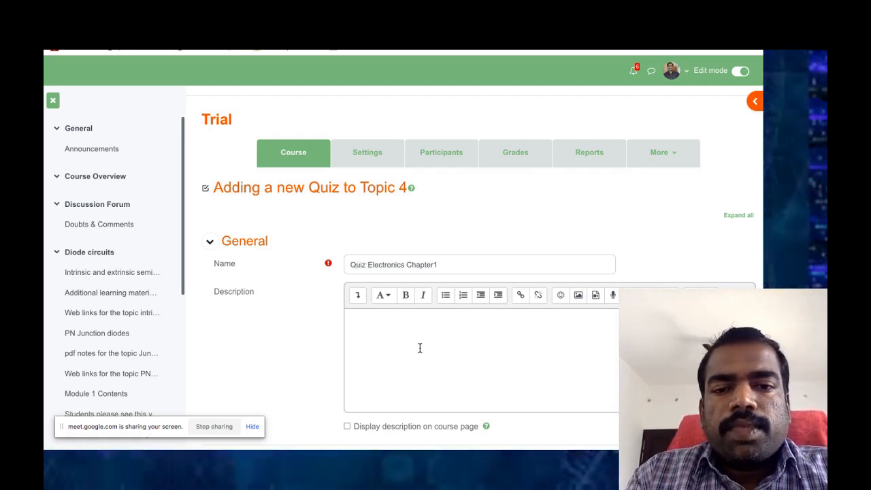
click(434, 268)
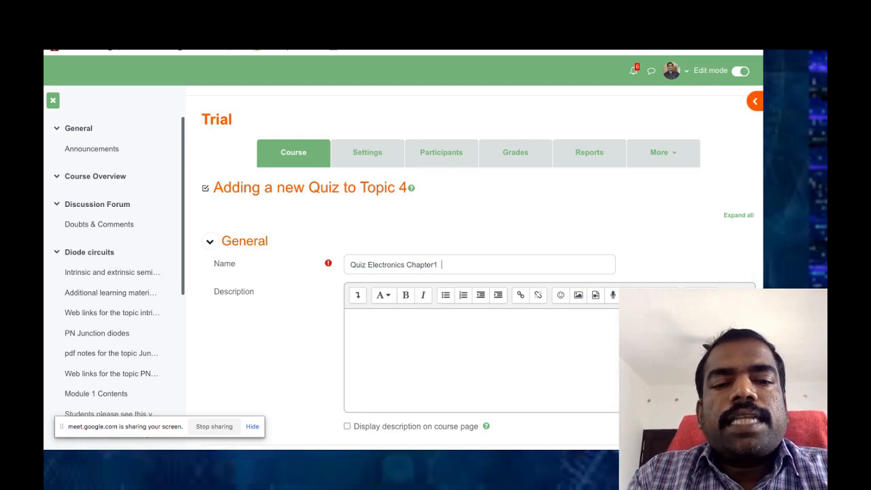
click(433, 264)
click(392, 329)
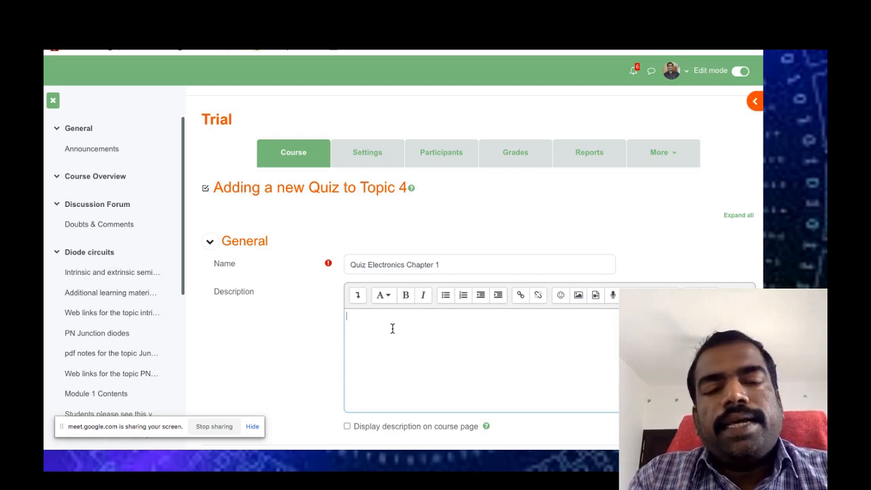
- Enable the quiz's time limit and set it to 5 minutes
scroll(392, 328, down, 2)
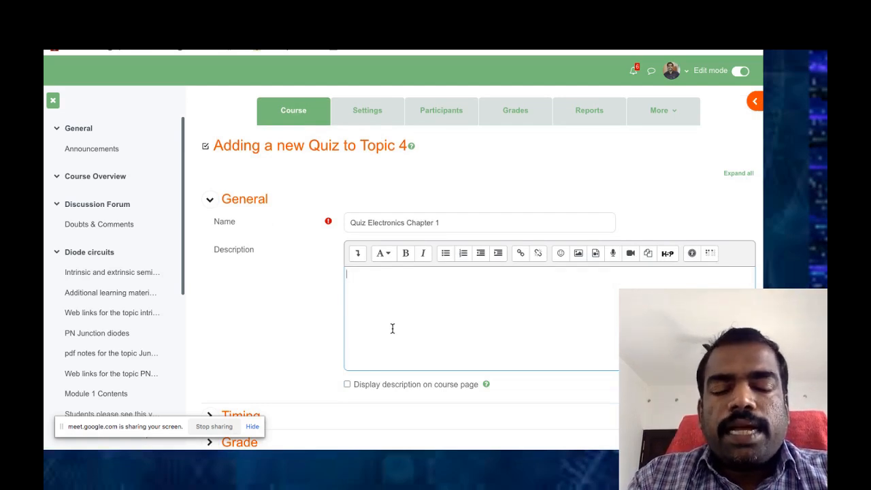
scroll(392, 329, down, 2)
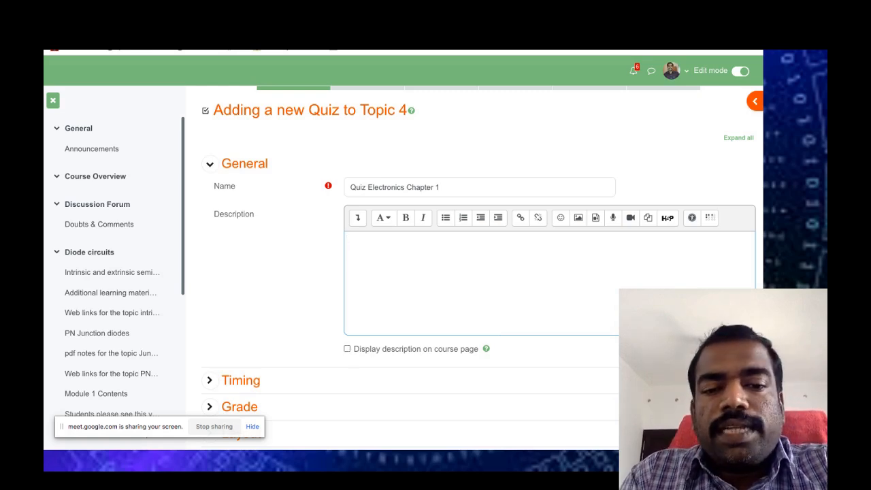
mouse_move(350, 450)
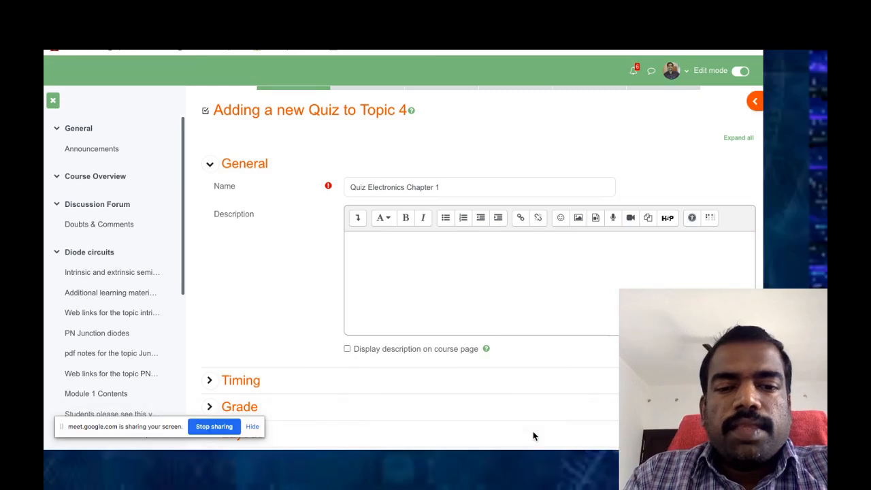
scroll(268, 268, down, 3)
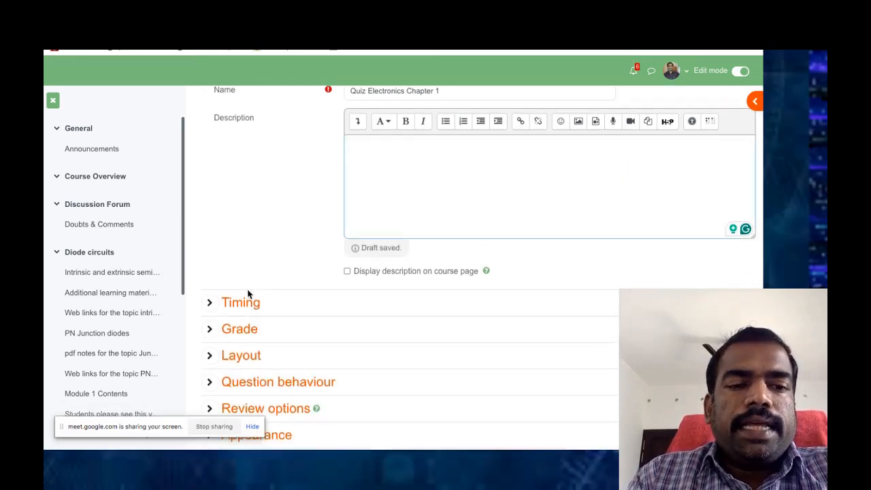
click(212, 302)
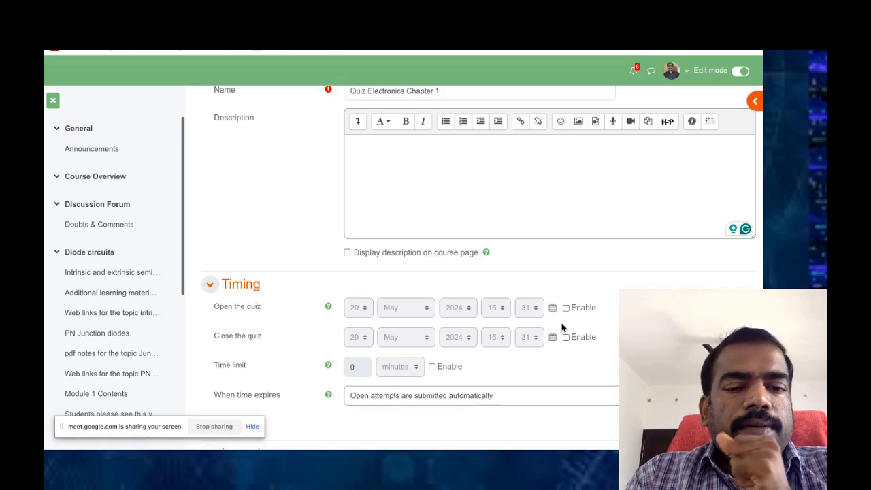
click(432, 367)
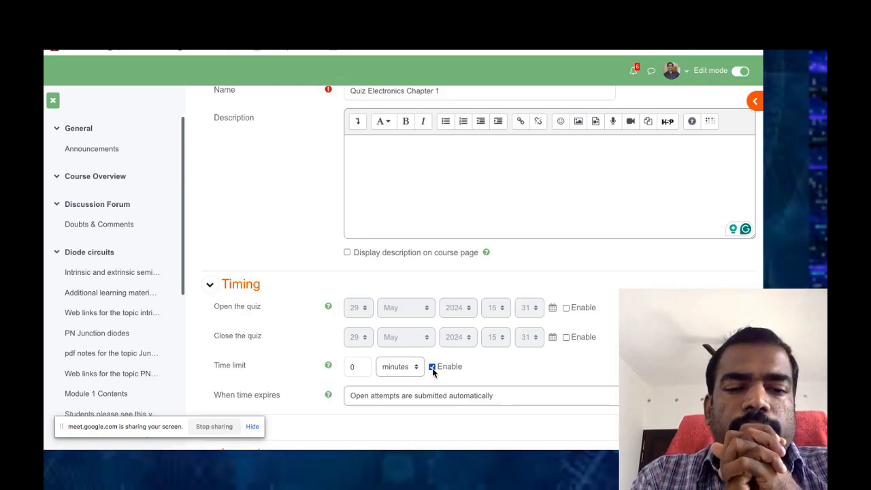
click(354, 366)
key(BackSpace)
text(5)
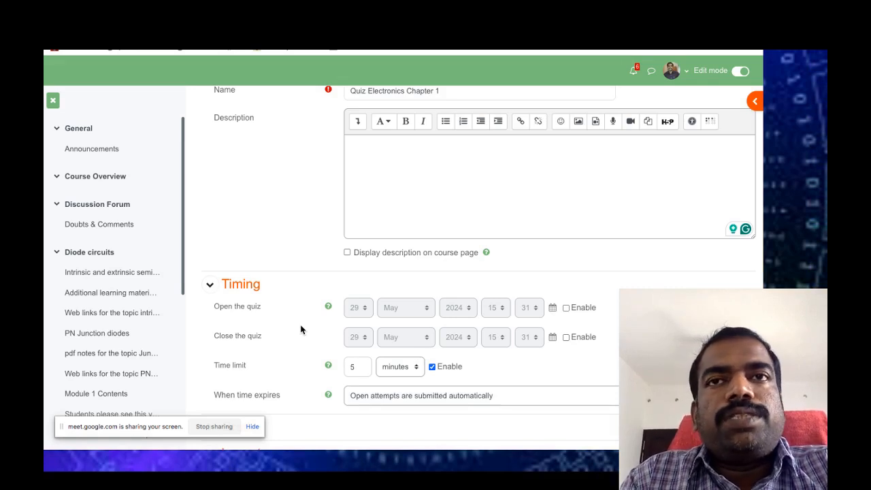
- Set the time-expiry behaviour to "Attempts must be submitted before time expires, or they are not counted"
scroll(300, 330, down, 2)
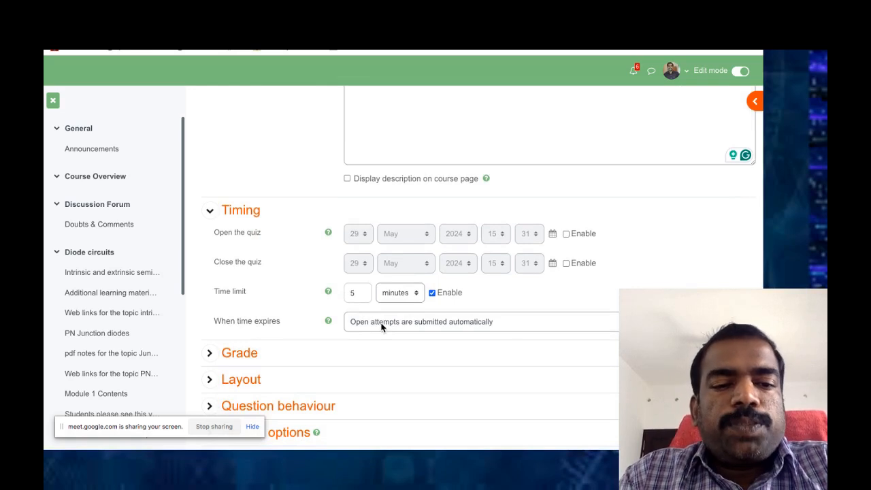
click(566, 327)
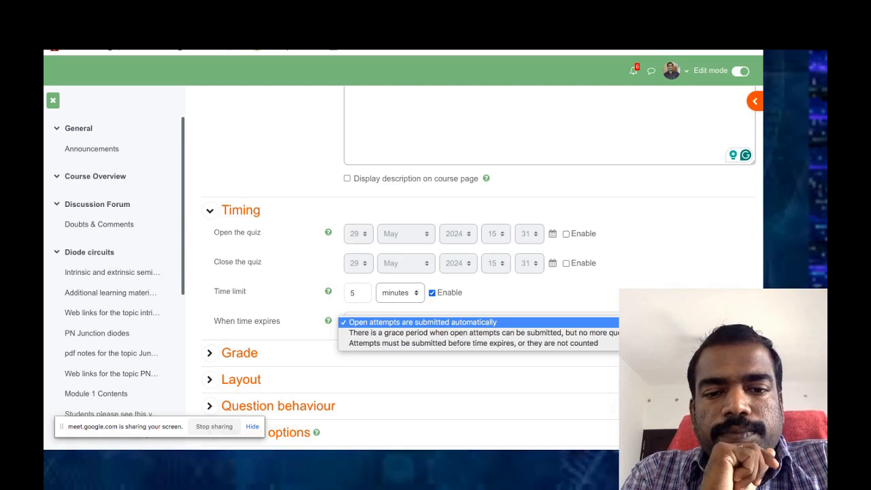
click(567, 345)
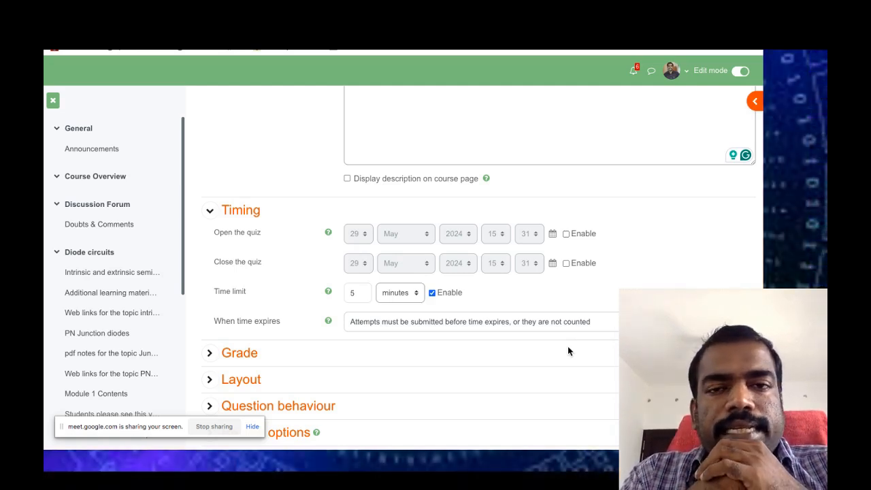
- Limit the attempts allowed to 1 in the quiz's grade settings, leaving the grade to pass empty
scroll(568, 351, down, 2)
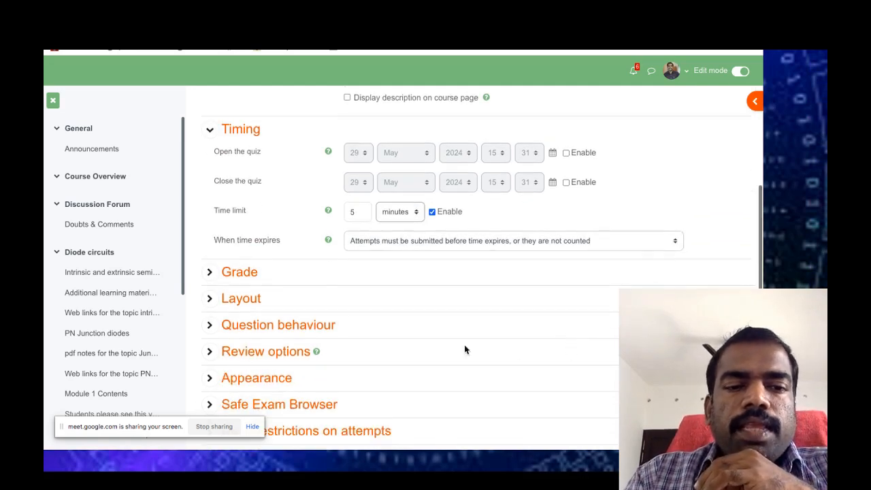
click(253, 272)
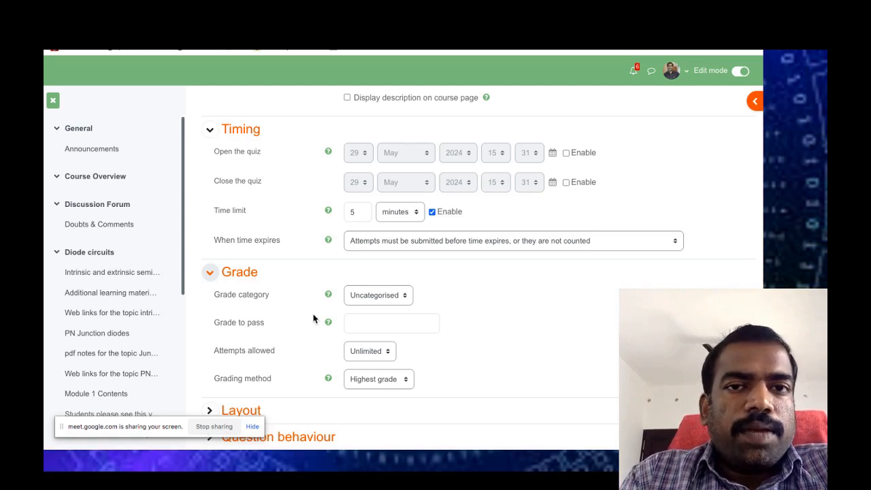
click(354, 324)
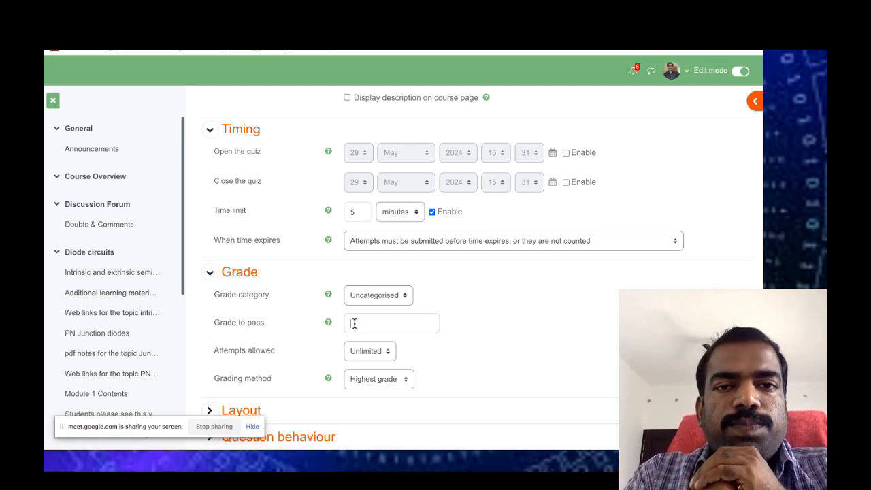
scroll(353, 323, down, 2)
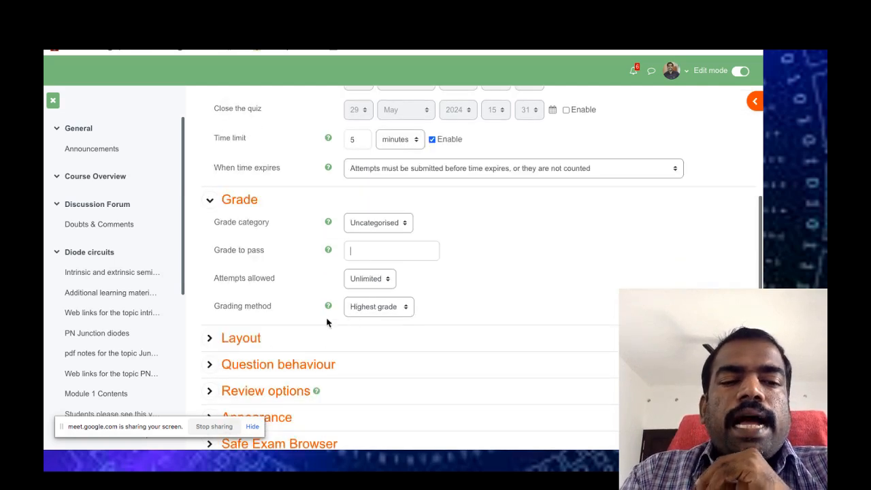
click(389, 288)
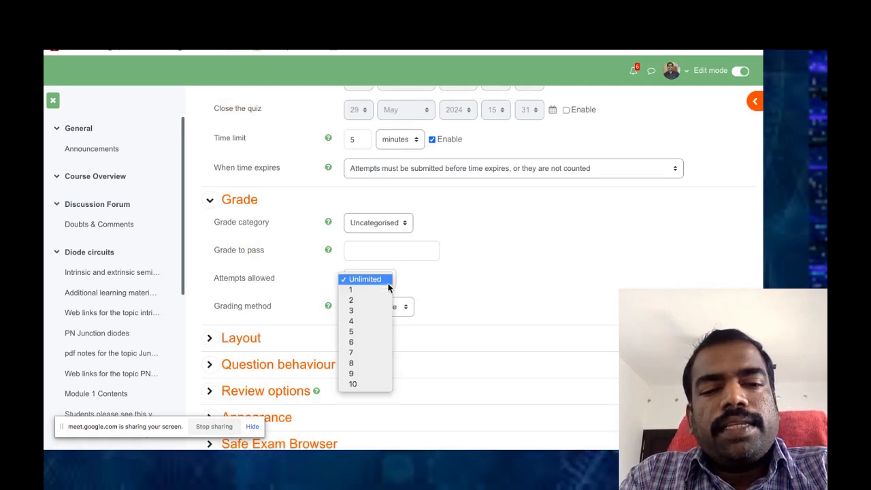
click(373, 289)
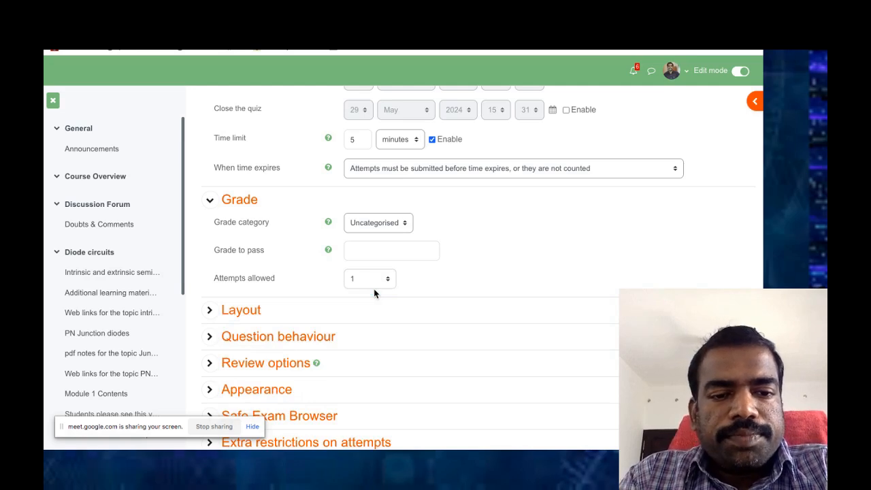
- Examine the Question behaviour and Review options, and look over the settings sections from Timing to Competencies
scroll(374, 288, down, 1)
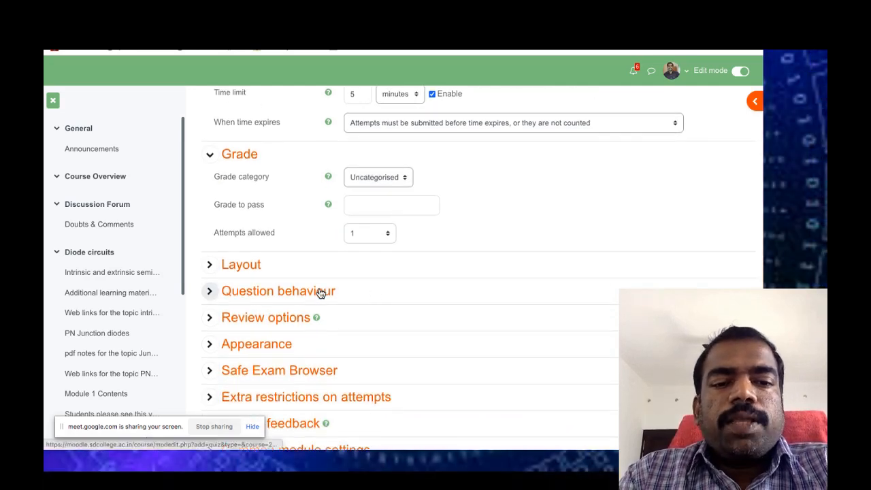
click(320, 293)
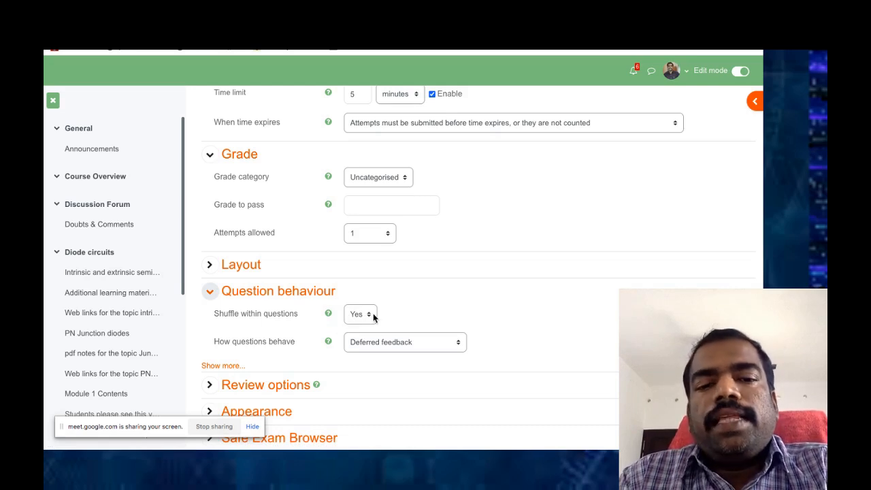
scroll(473, 327, down, 1)
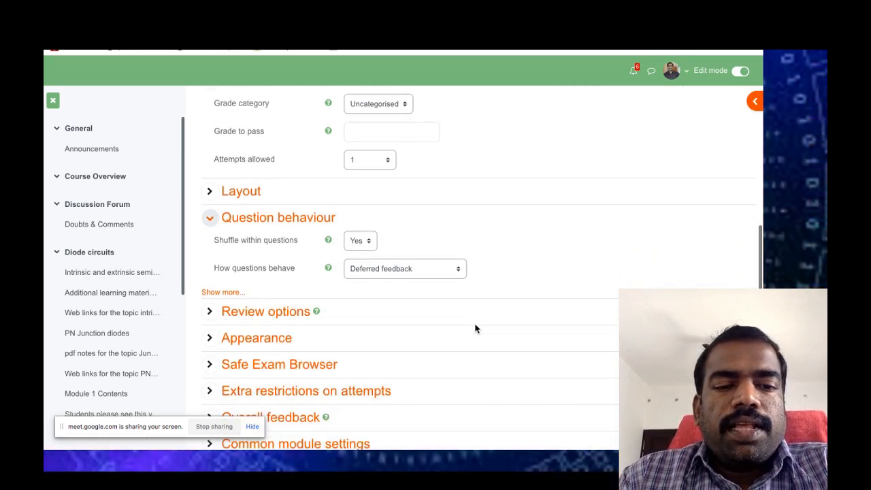
click(279, 316)
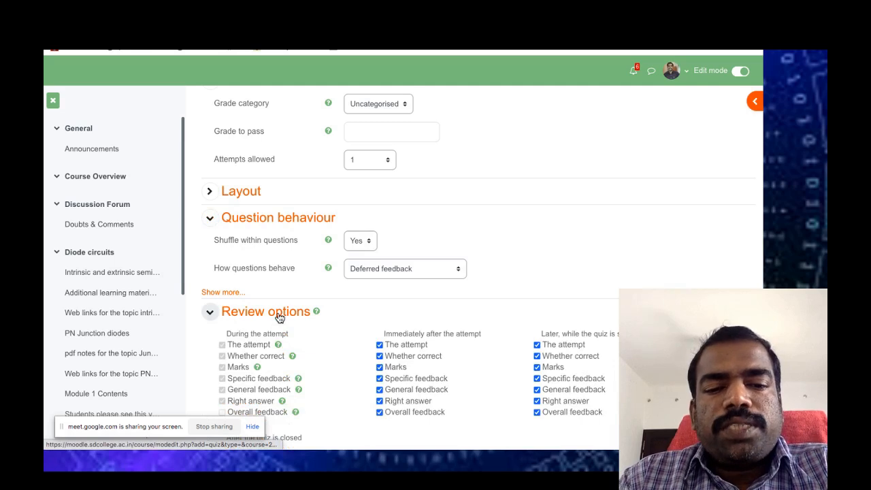
click(220, 312)
scroll(446, 245, up, 2)
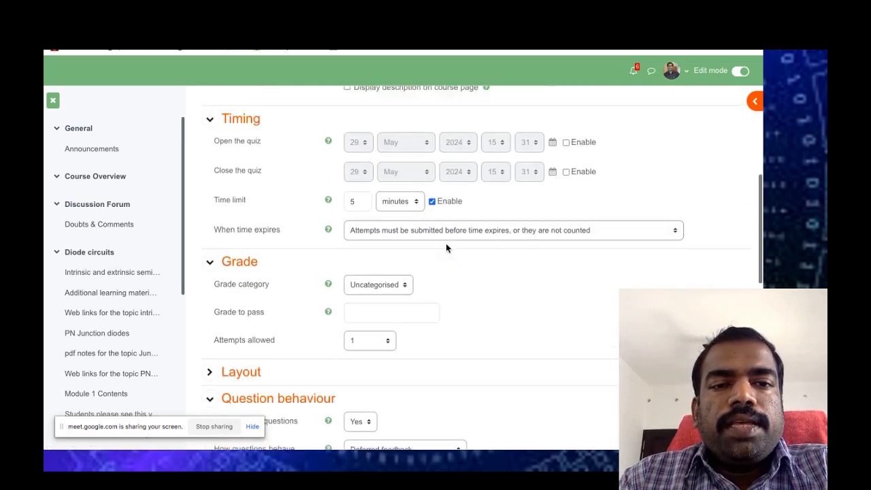
scroll(446, 243, up, 2)
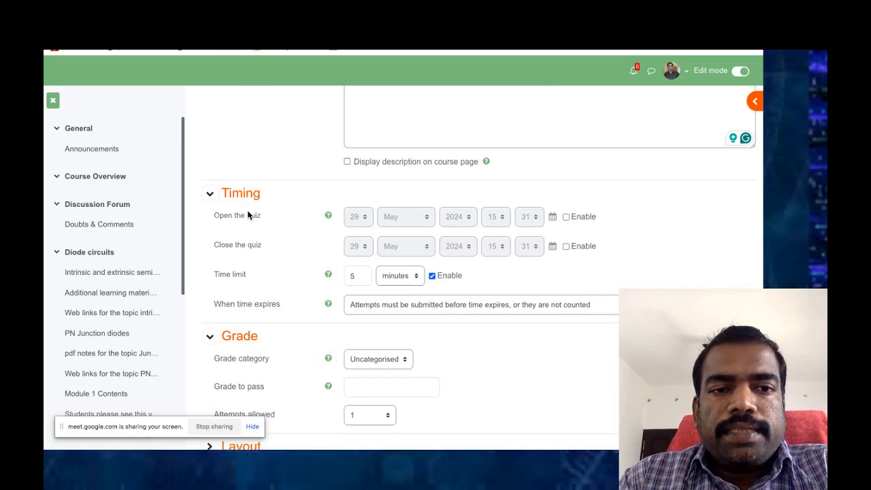
scroll(397, 247, down, 1)
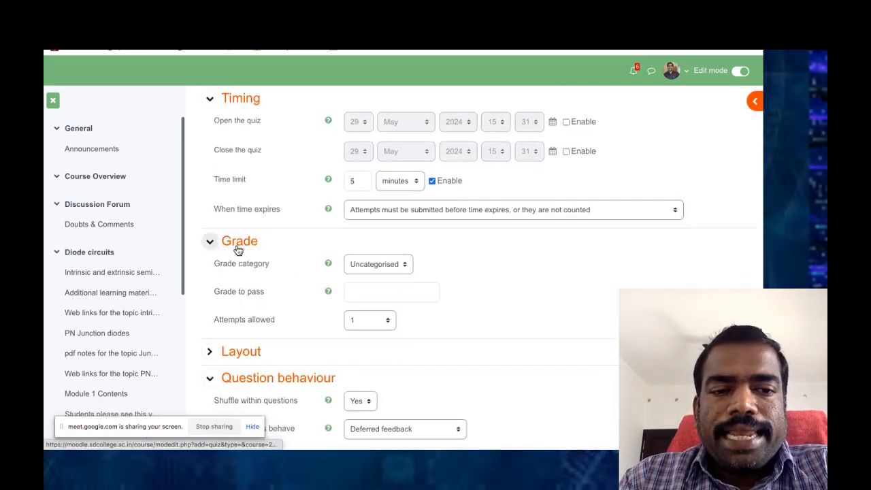
scroll(252, 248, down, 1)
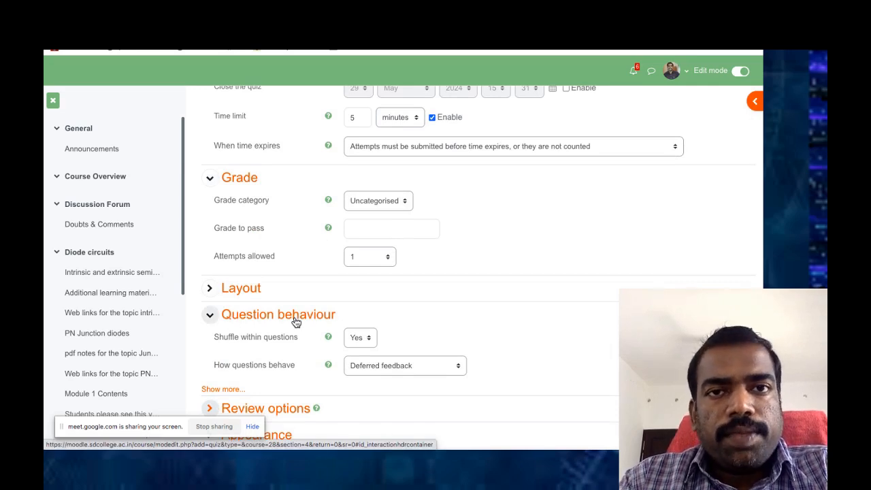
scroll(296, 322, down, 2)
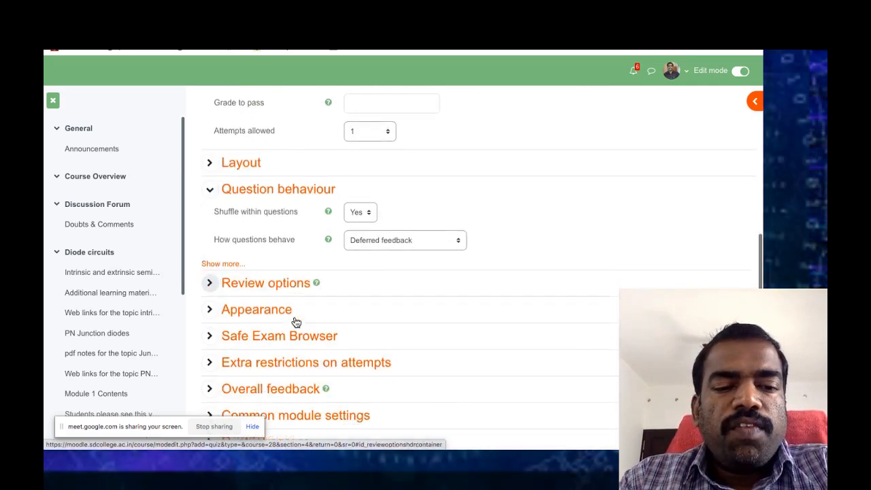
scroll(295, 322, down, 1)
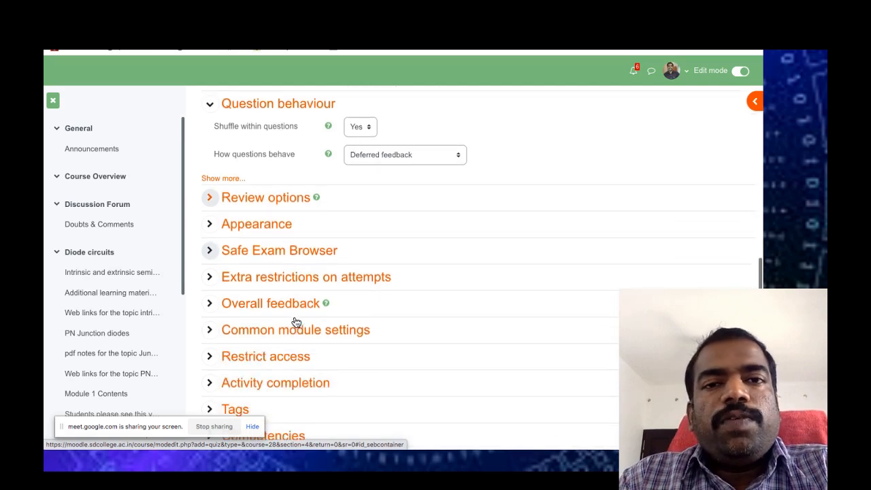
scroll(294, 322, down, 2)
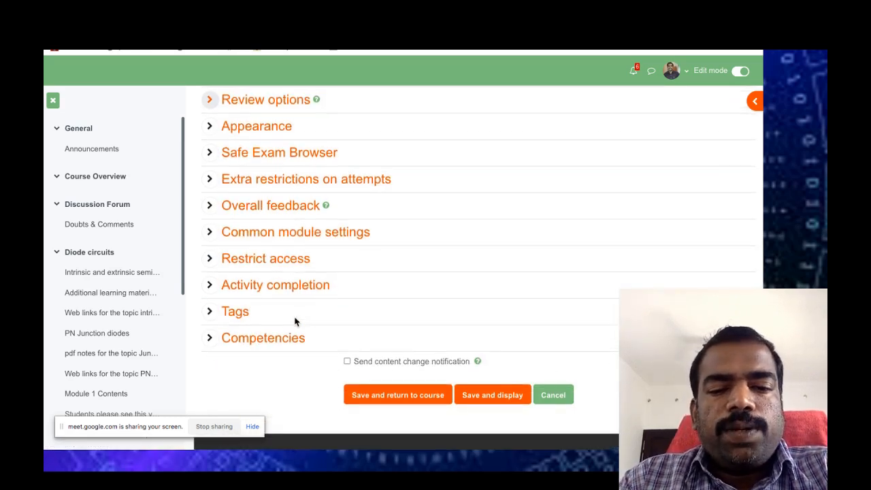
- Save the new quiz and display its page
click(386, 401)
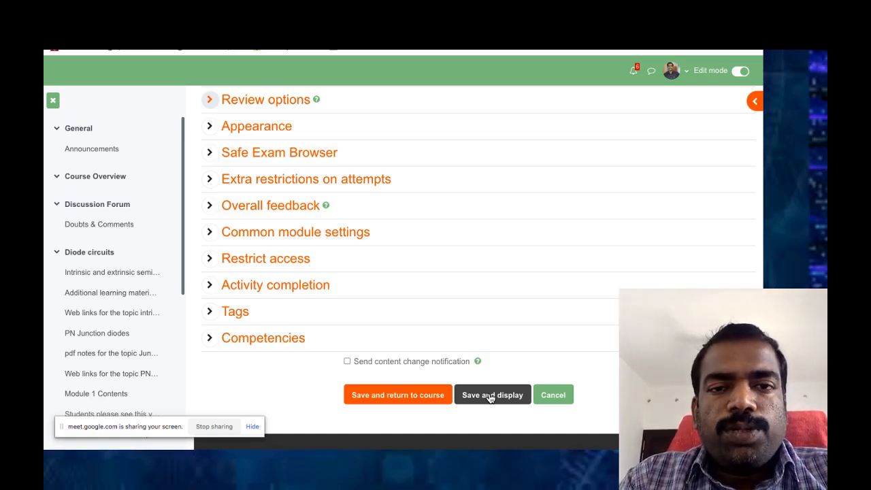
scroll(565, 337, down, 2)
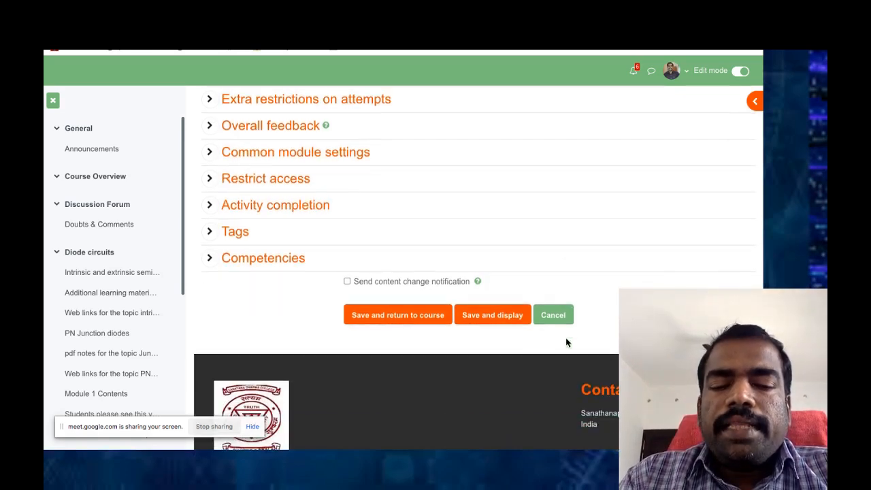
click(487, 326)
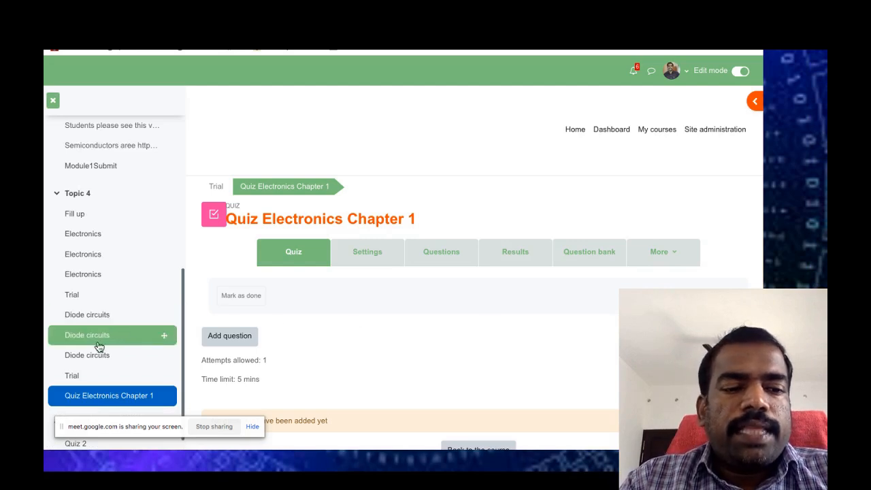
- Find Quiz Electronics Chapter 1 among the Topic 4 activities on the course page and open it
click(83, 197)
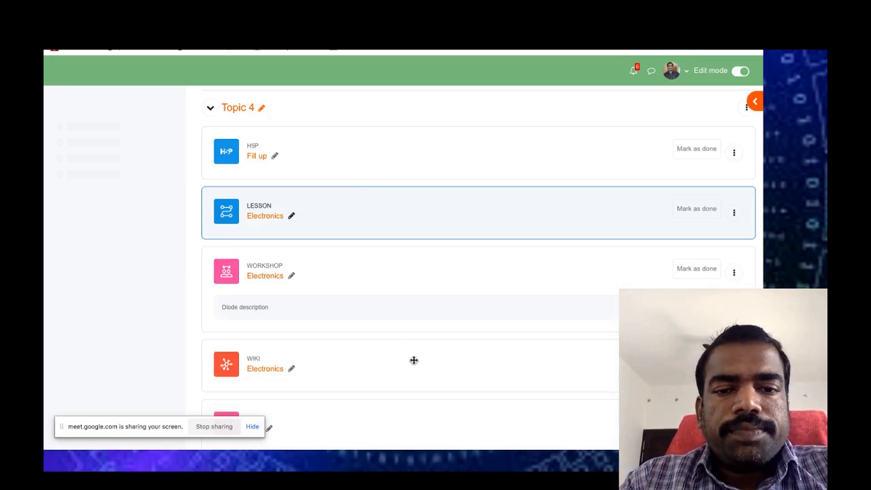
scroll(238, 157, down, 3)
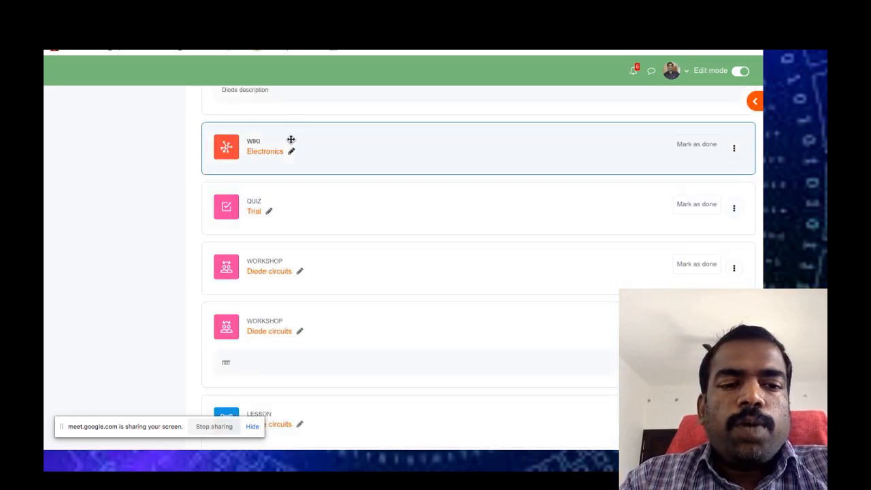
scroll(492, 364, down, 2)
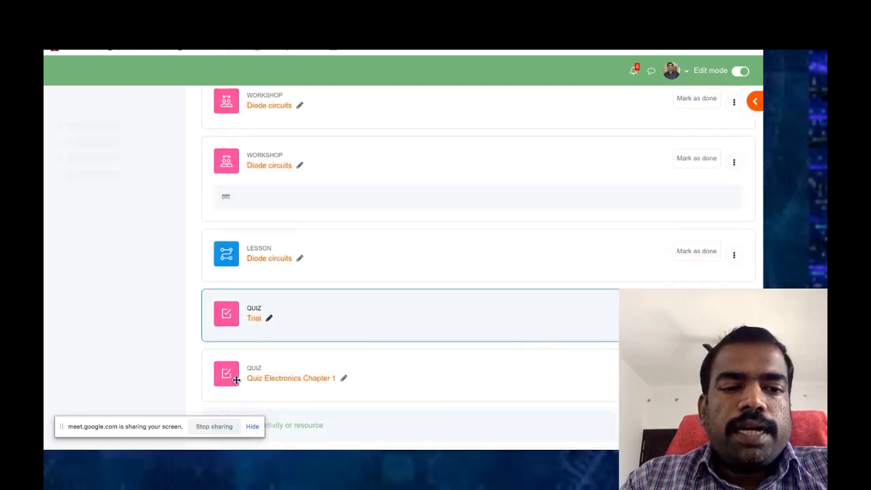
scroll(253, 371, down, 1)
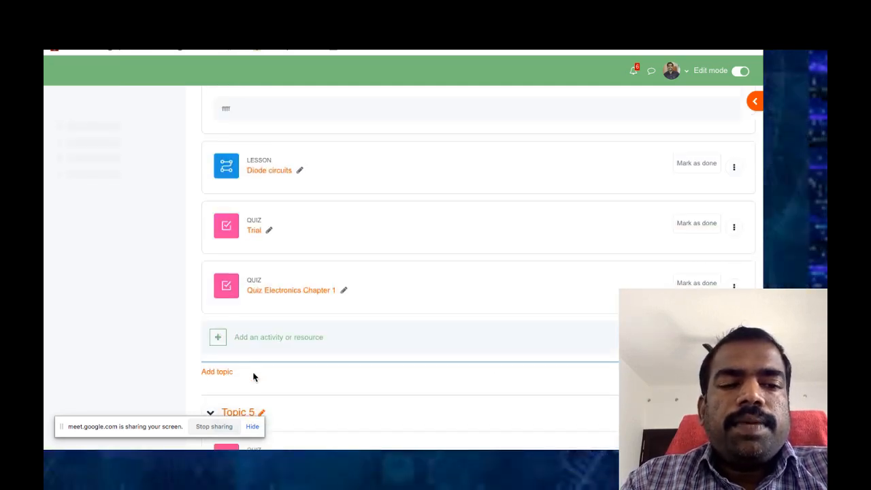
click(253, 284)
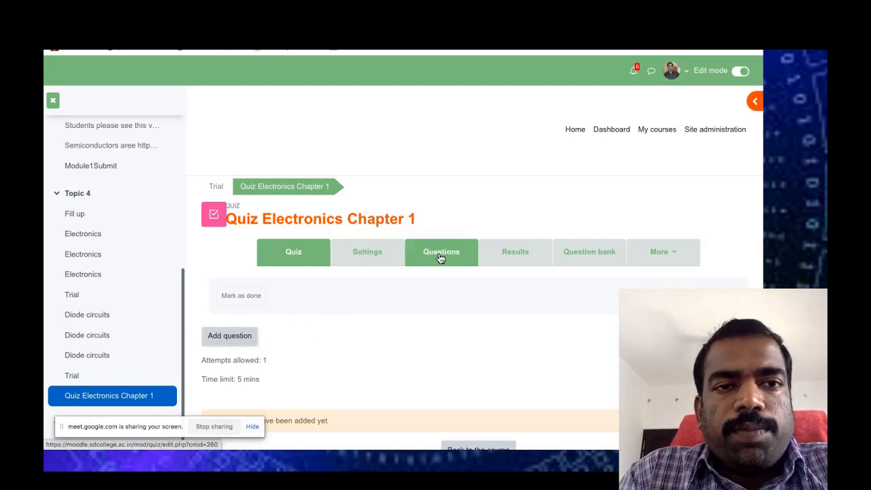
- Save the maximum grade of 10.00 on the quiz's Questions page and turn on Shuffle
click(236, 344)
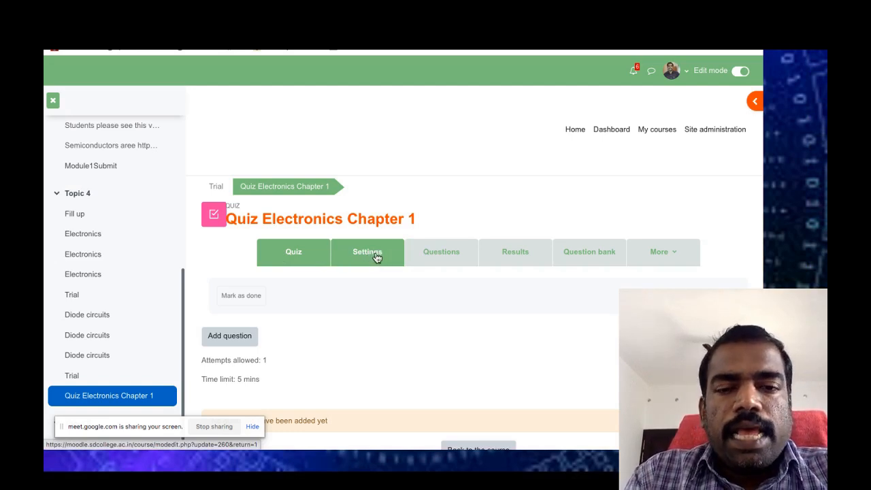
click(433, 254)
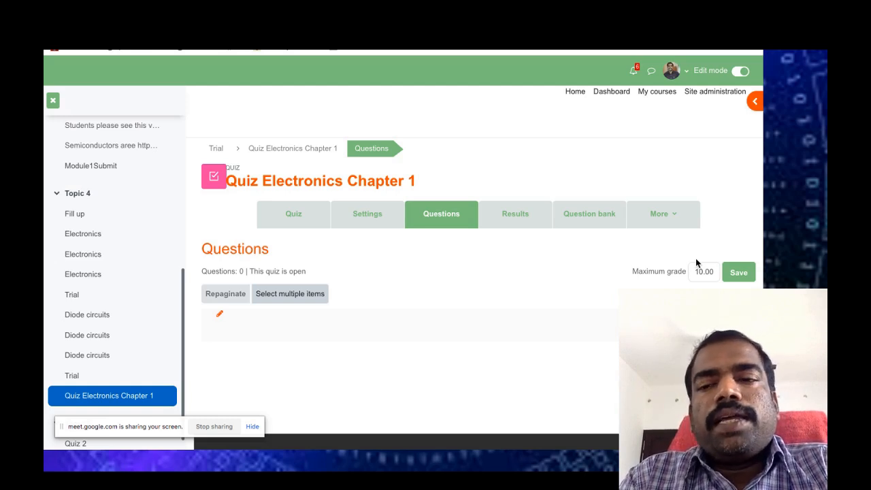
click(740, 274)
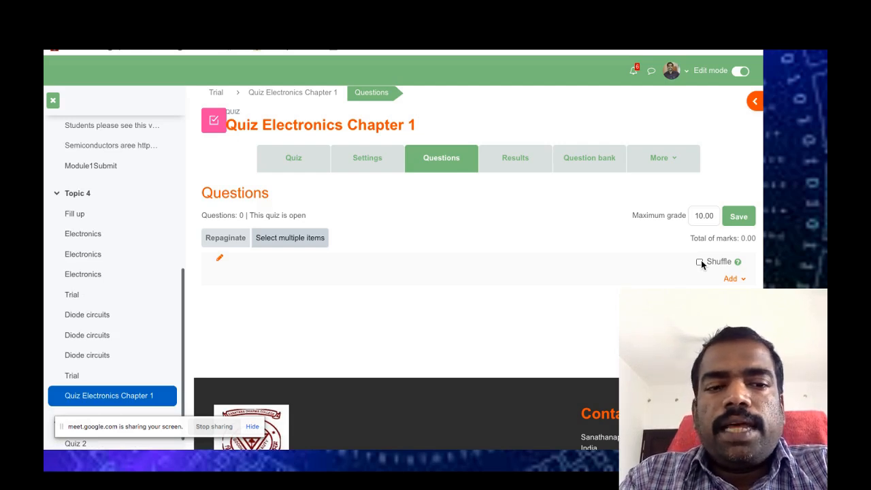
click(700, 262)
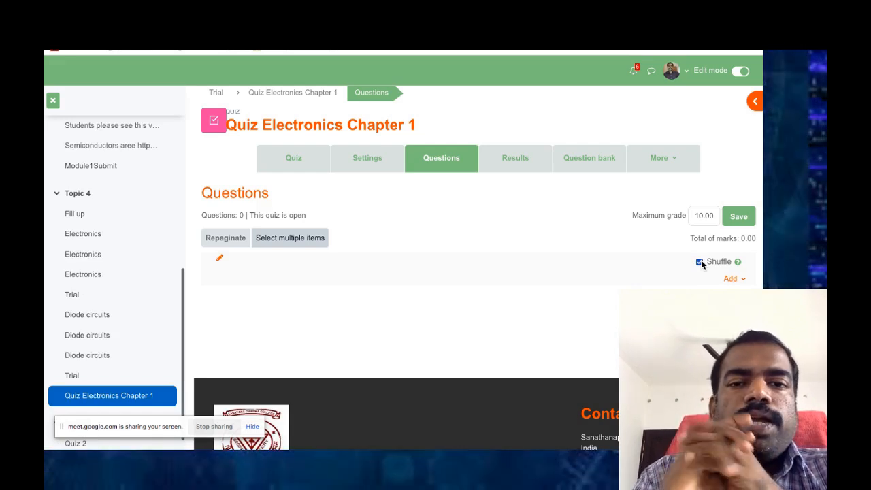
- Add a new Multiple choice question to the quiz
click(742, 281)
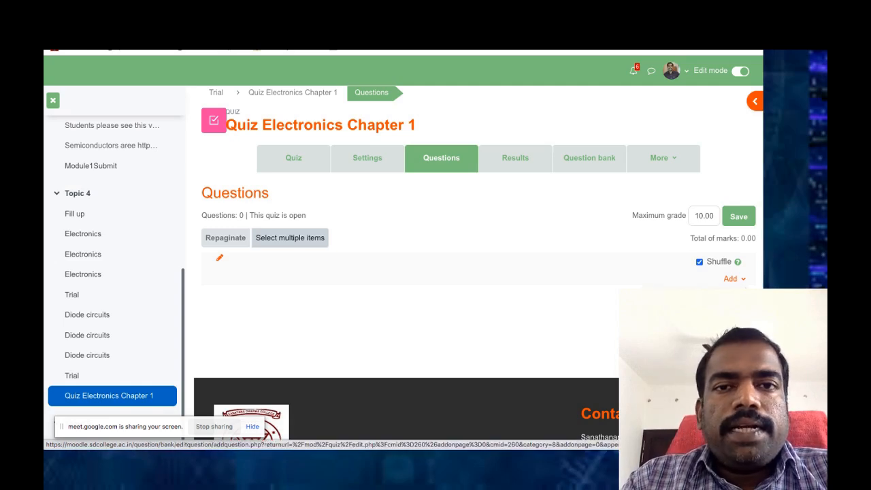
click(694, 298)
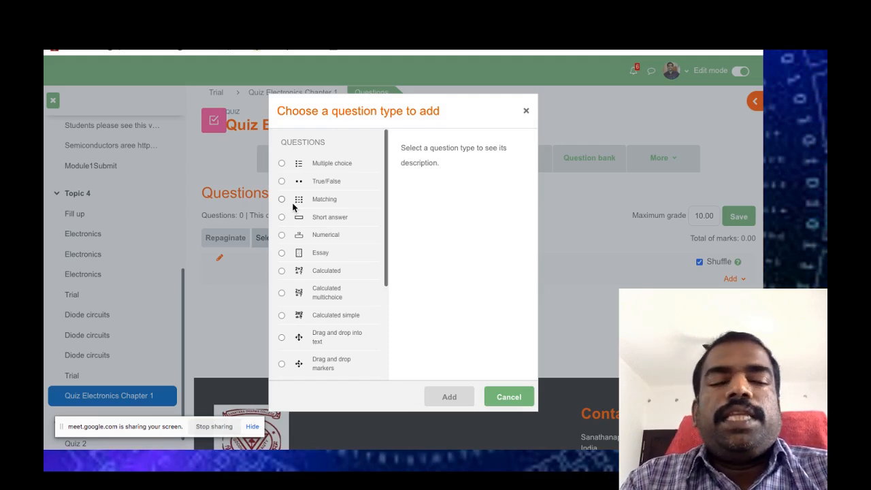
click(282, 164)
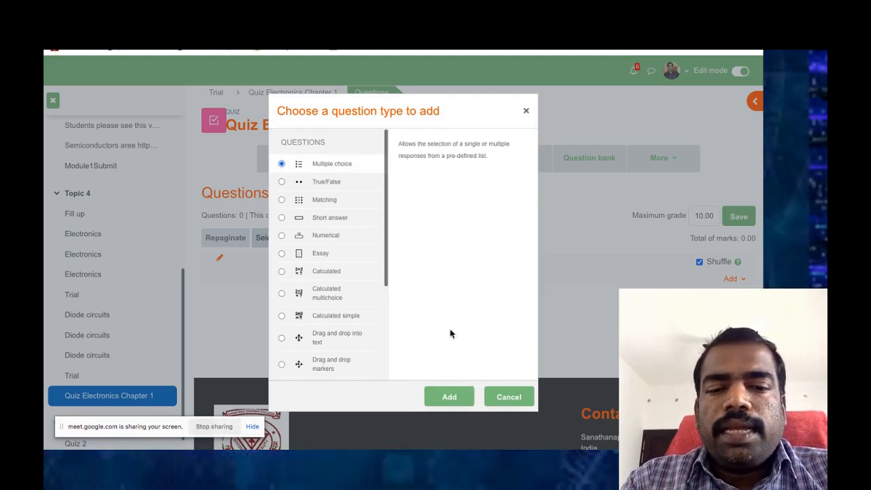
click(458, 407)
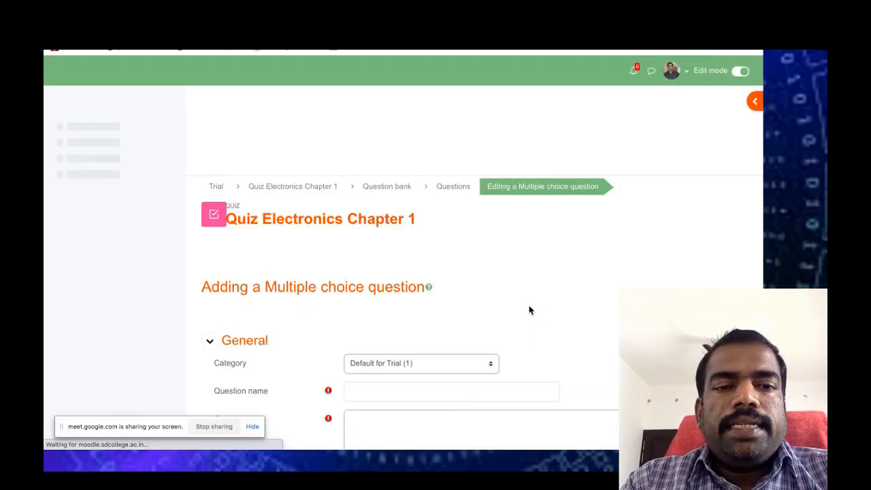
- Name the question "MCQ" and enter "Bang gap energy of Si diode" as the question text
scroll(529, 310, down, 2)
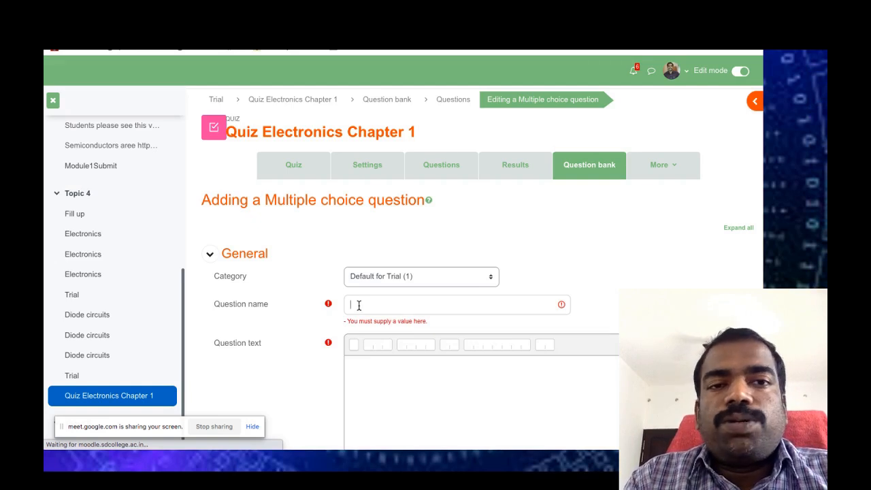
click(359, 305)
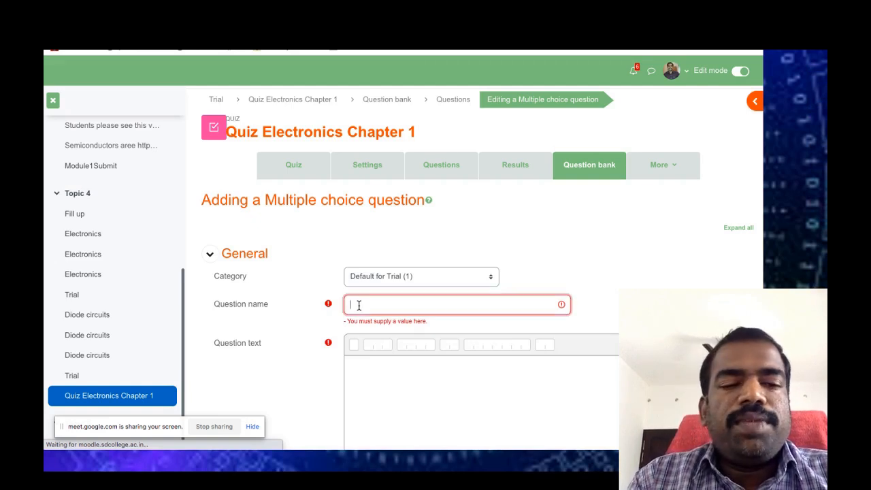
text(MCQ)
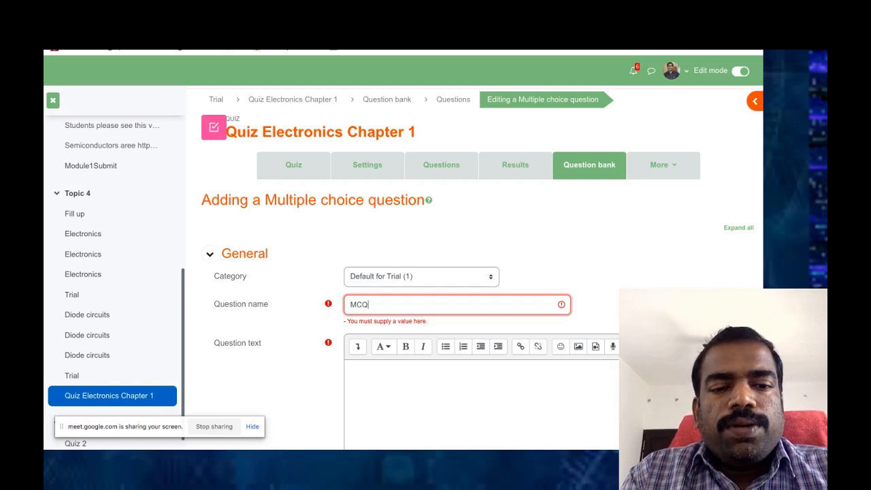
scroll(448, 364, down, 3)
scroll(448, 364, down, 1)
scroll(449, 365, up, 2)
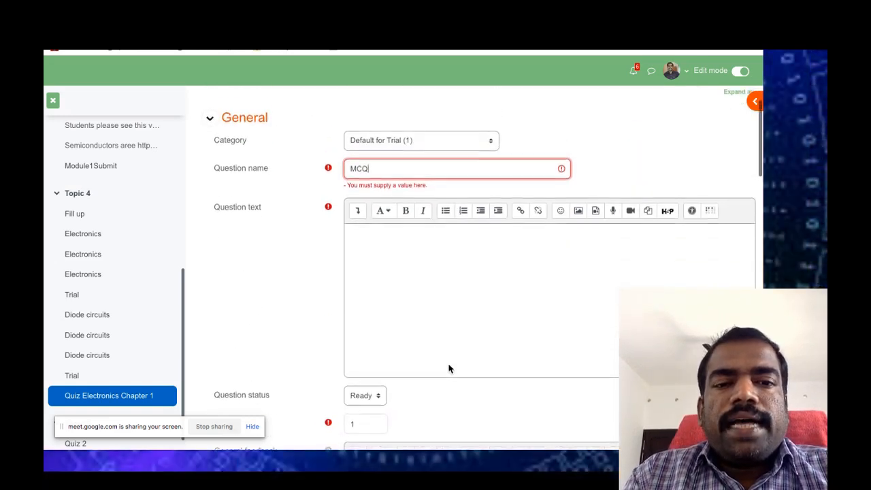
click(354, 244)
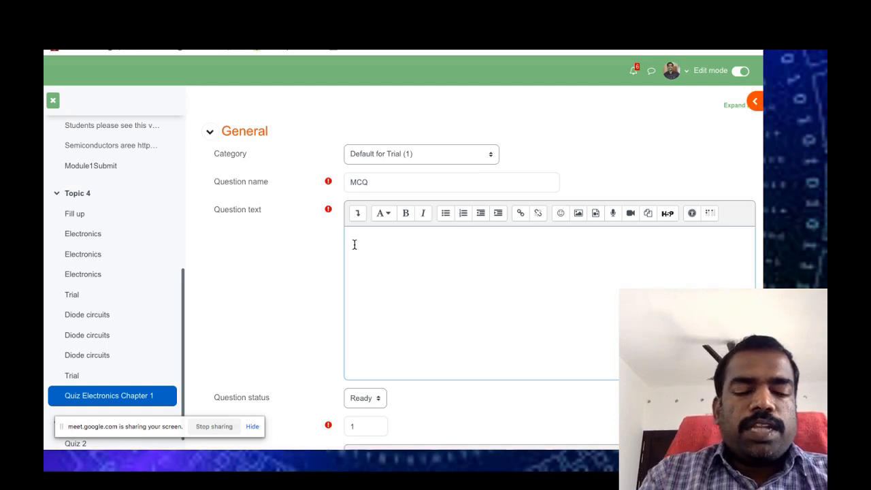
text(Ban)
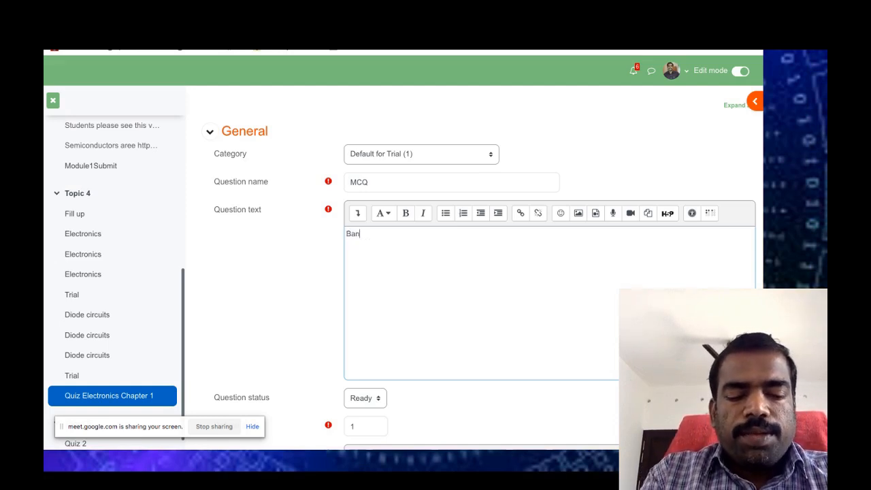
text(g gap energu)
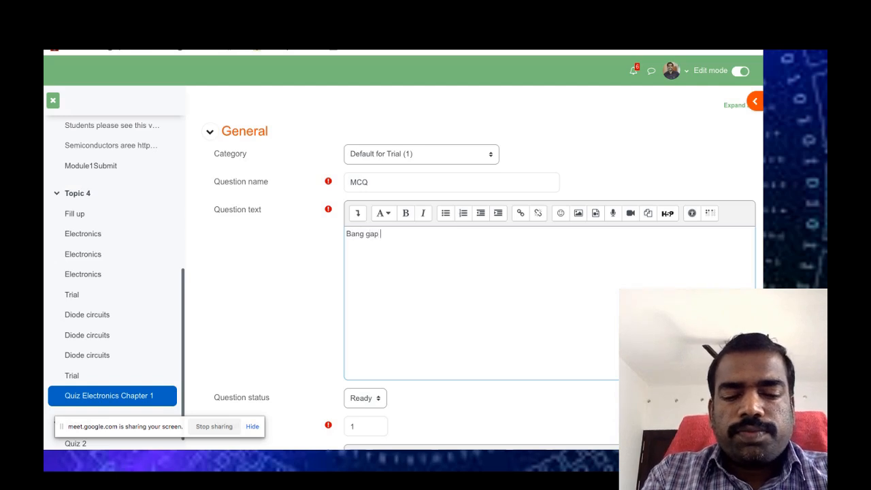
key(BackSpace)
text(y of Si diode)
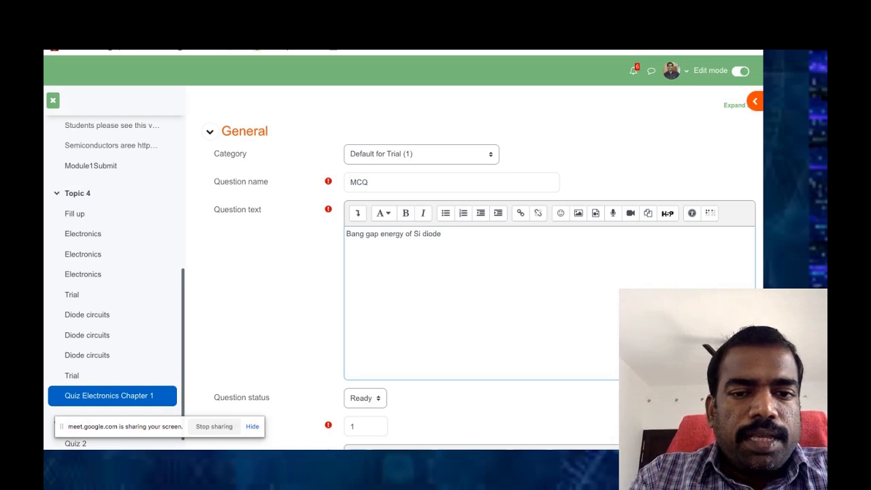
- Examine the question's default mark, general feedback, one-or-multiple-answers options and choice numbering styles
scroll(490, 277, down, 1)
scroll(490, 278, down, 2)
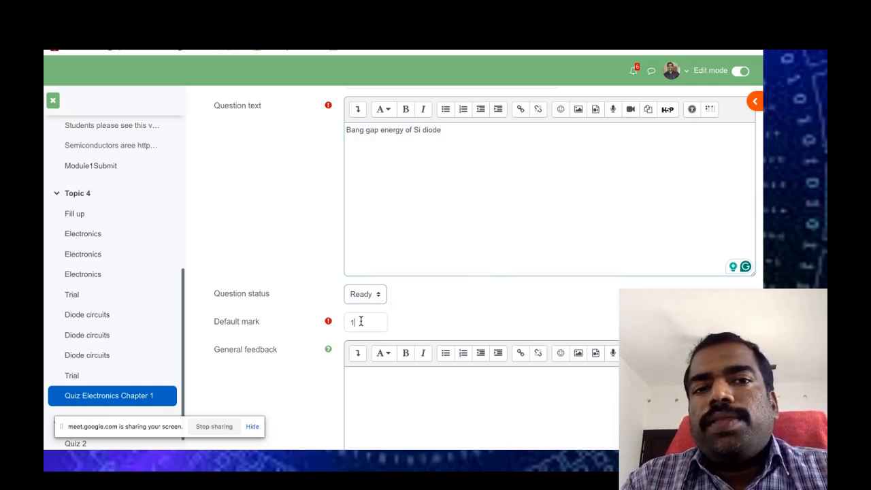
scroll(521, 299, down, 2)
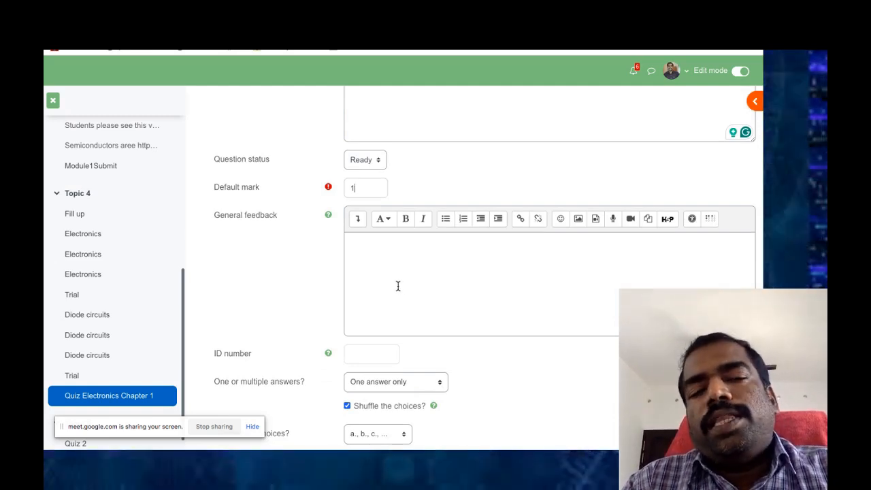
scroll(398, 286, down, 1)
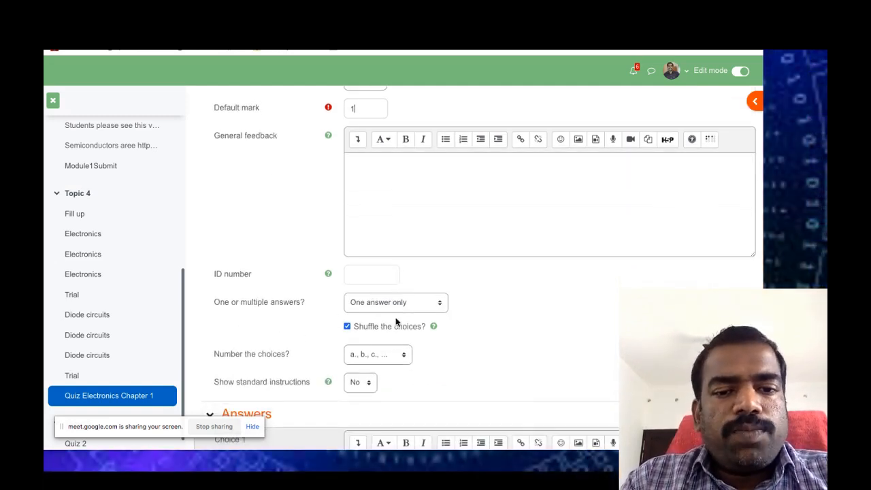
click(438, 304)
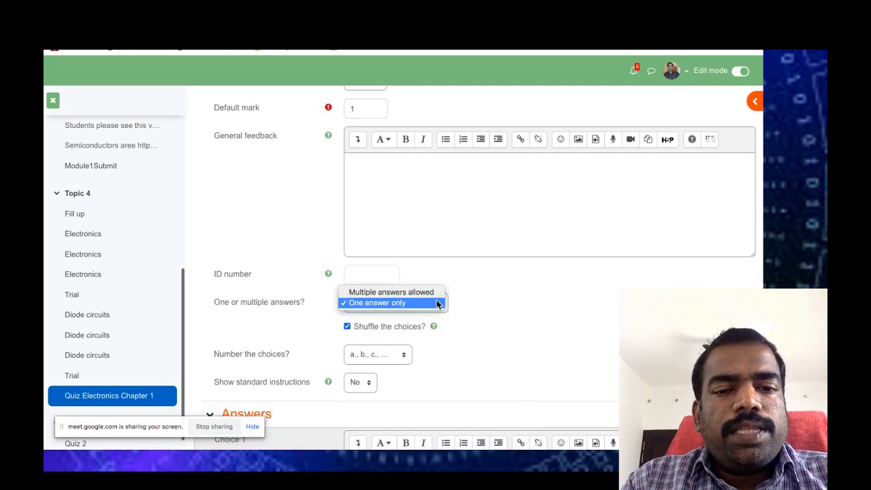
click(555, 300)
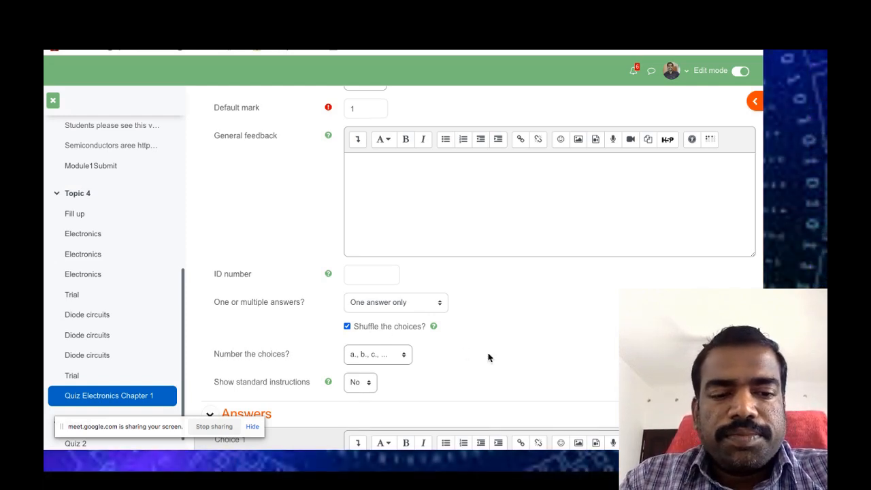
scroll(488, 356, down, 1)
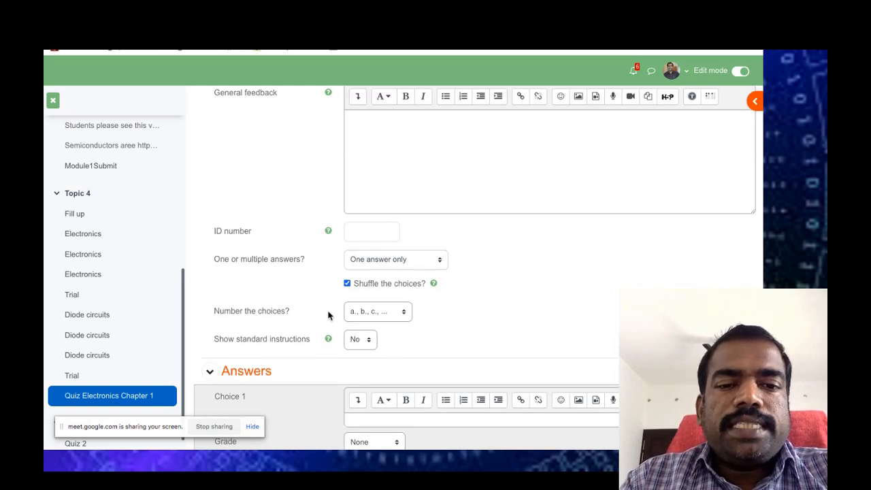
click(404, 314)
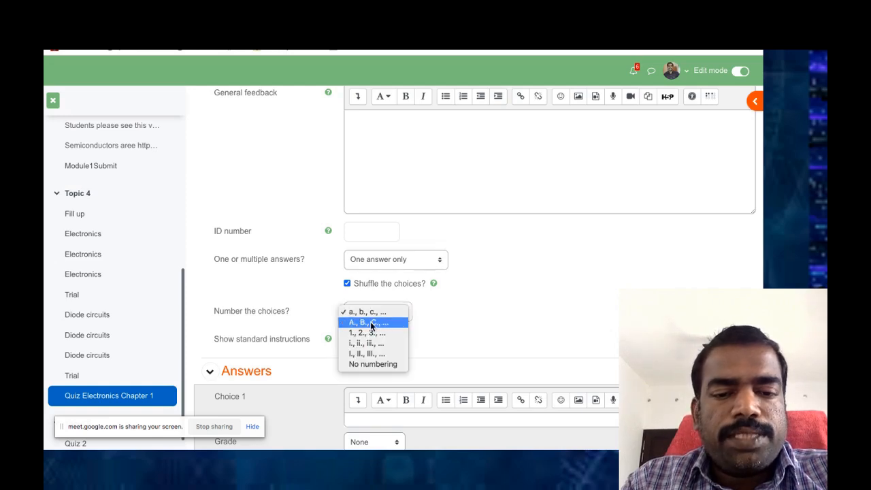
click(518, 315)
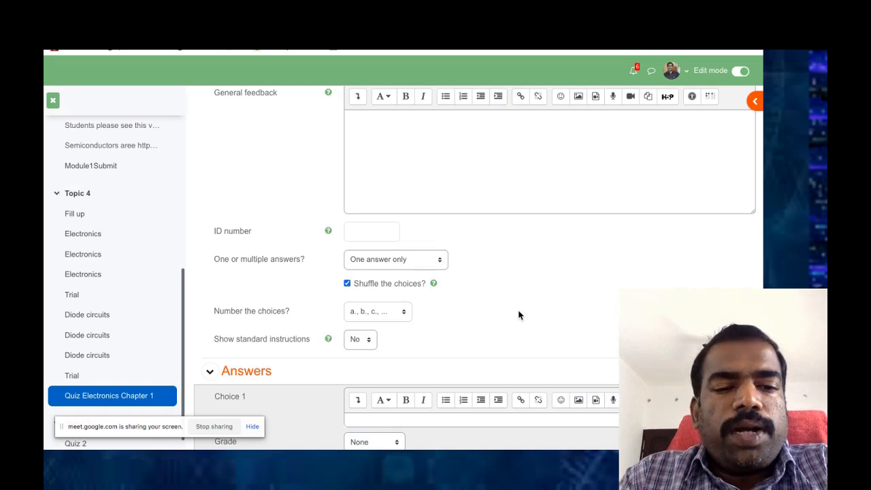
- Enter "1.1 eV" as Choice 1 with a grade of 100% and the feedback "Correct"
scroll(519, 315, down, 3)
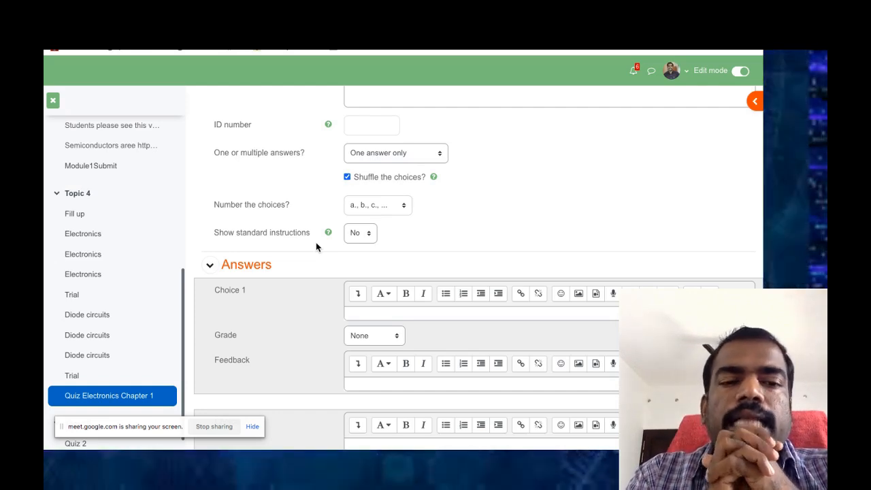
scroll(316, 244, up, 1)
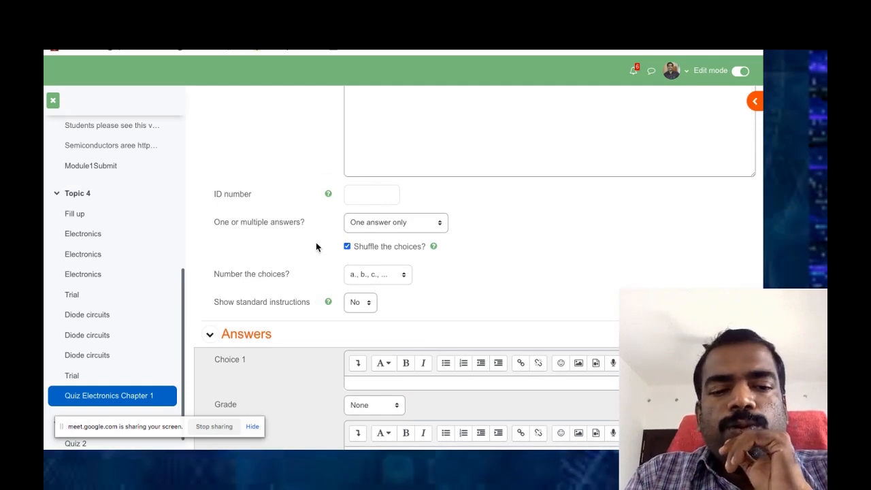
scroll(316, 242, down, 1)
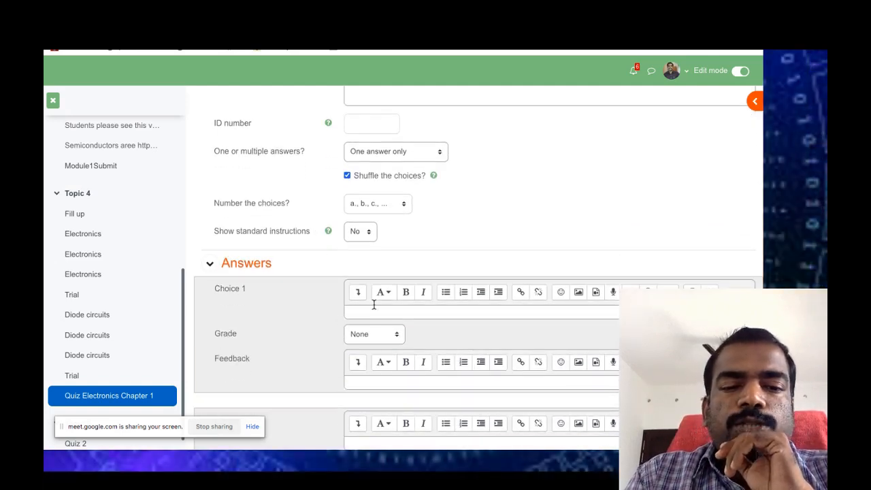
text(1.)
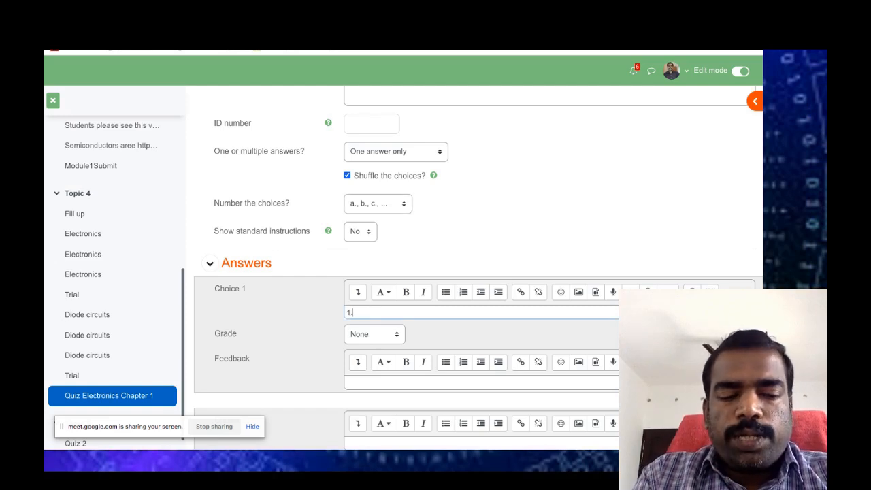
text(1 eV)
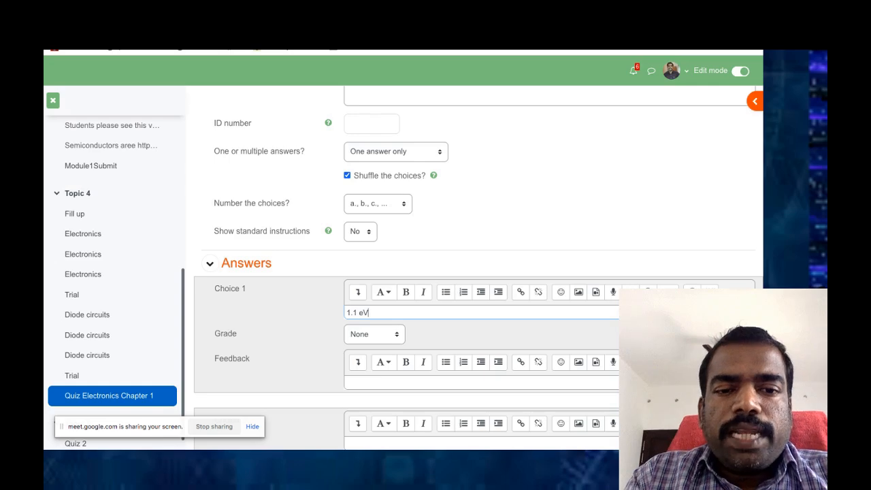
click(398, 334)
click(372, 345)
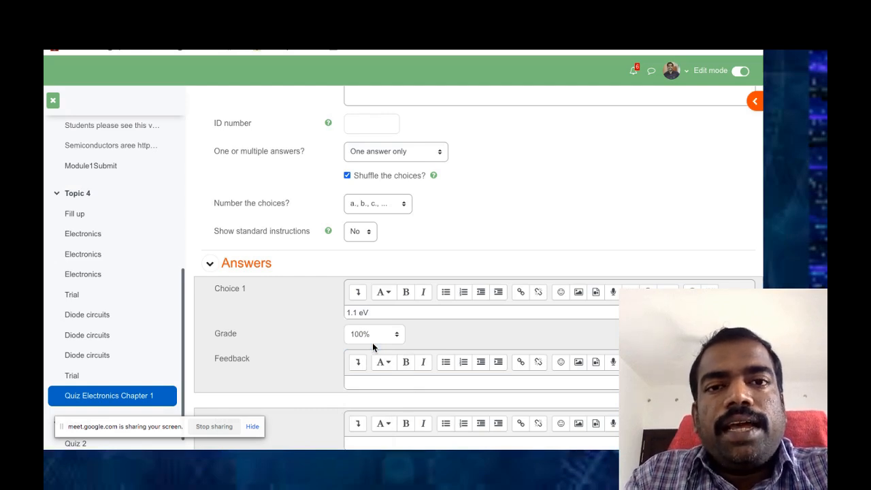
click(367, 383)
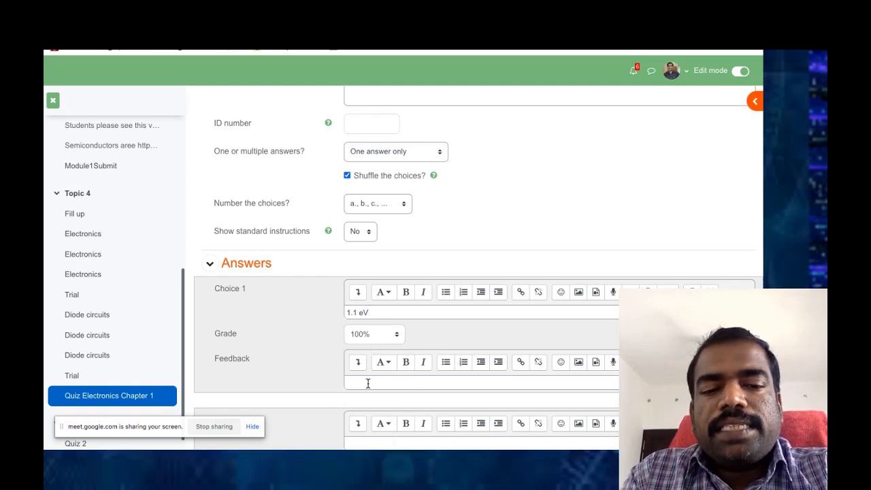
text(Correct)
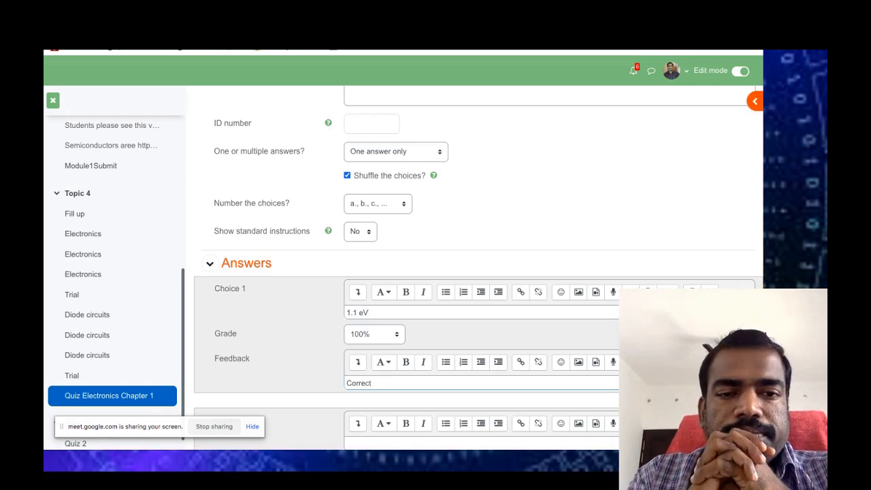
scroll(317, 299, down, 1)
scroll(317, 299, up, 5)
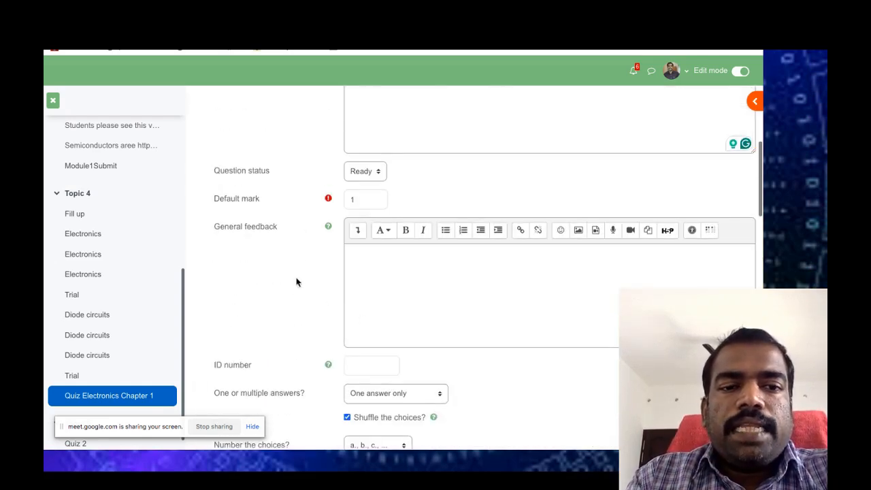
scroll(321, 234, up, 5)
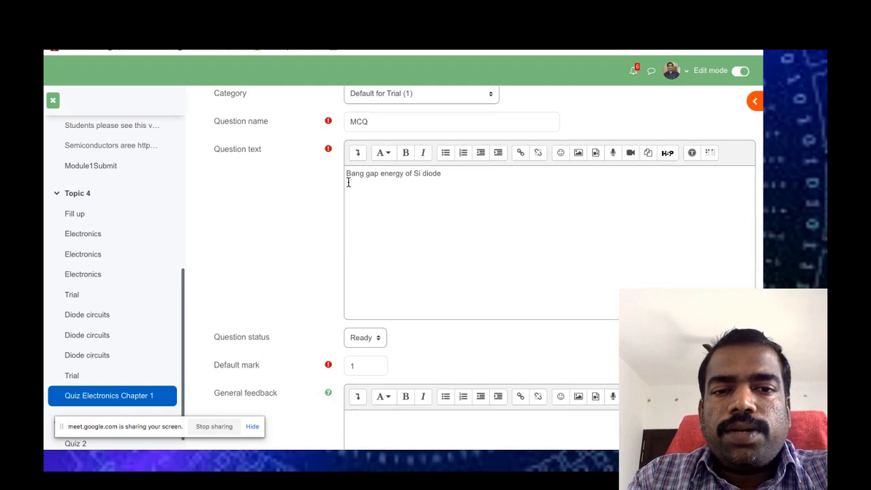
scroll(444, 184, down, 6)
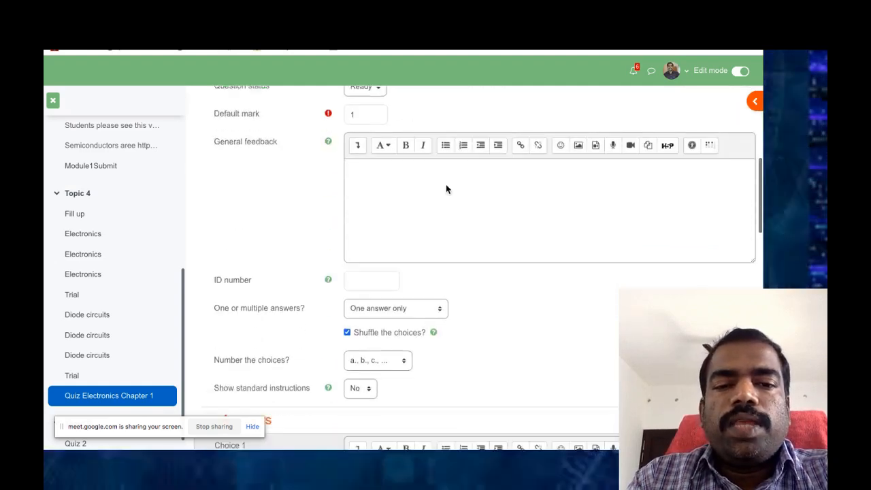
- Enter "3 eV" as Choice 2 with the feedback "Wrong"
scroll(445, 184, down, 1)
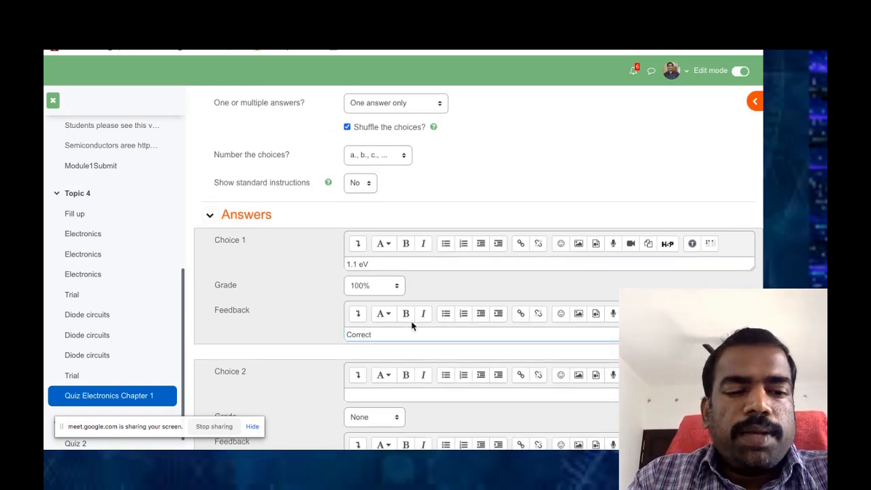
scroll(413, 325, down, 1)
click(380, 359)
text(3 eV)
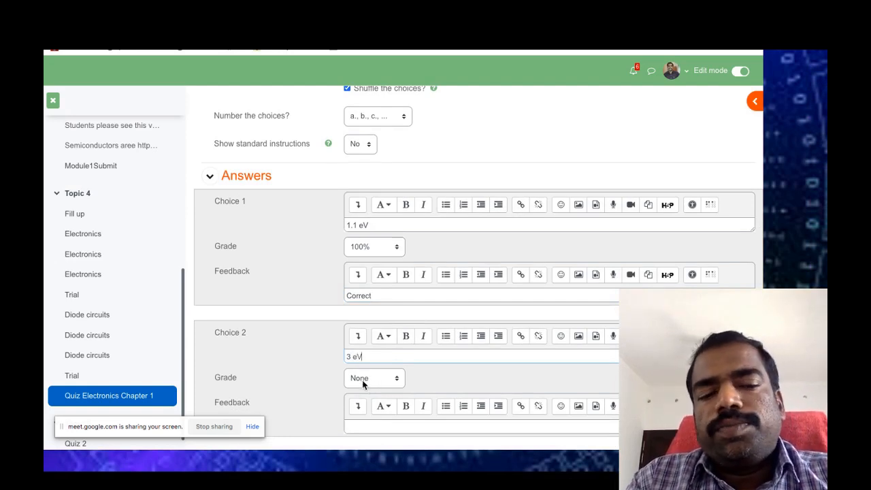
scroll(362, 385, down, 1)
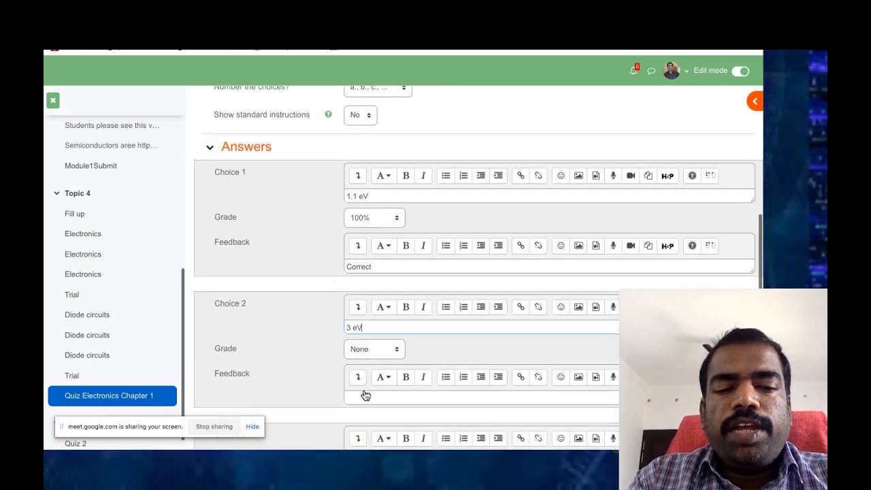
text(Wrong)
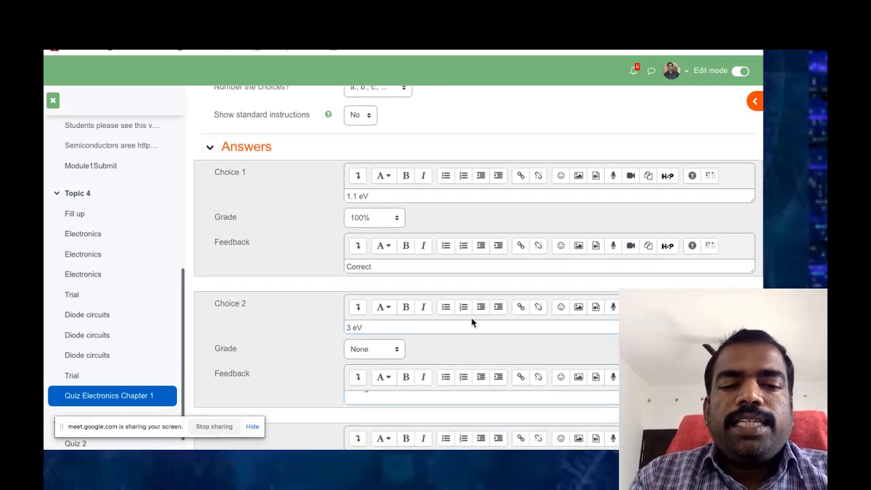
- Enter "None of the above" as the answer text of Choice 3
scroll(472, 321, down, 3)
click(369, 365)
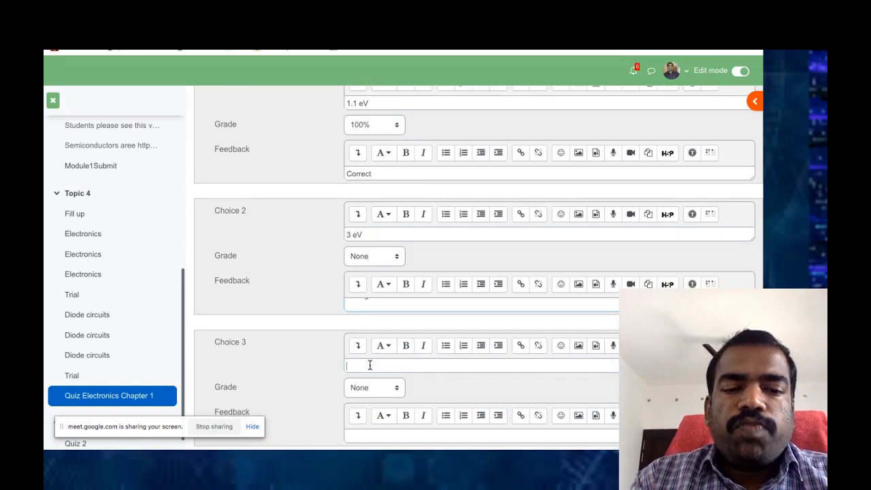
text(None of the)
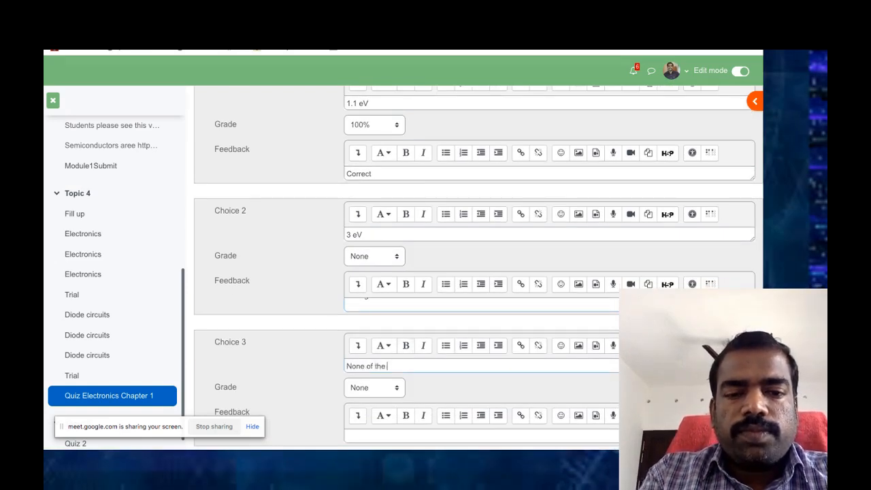
text( abo)
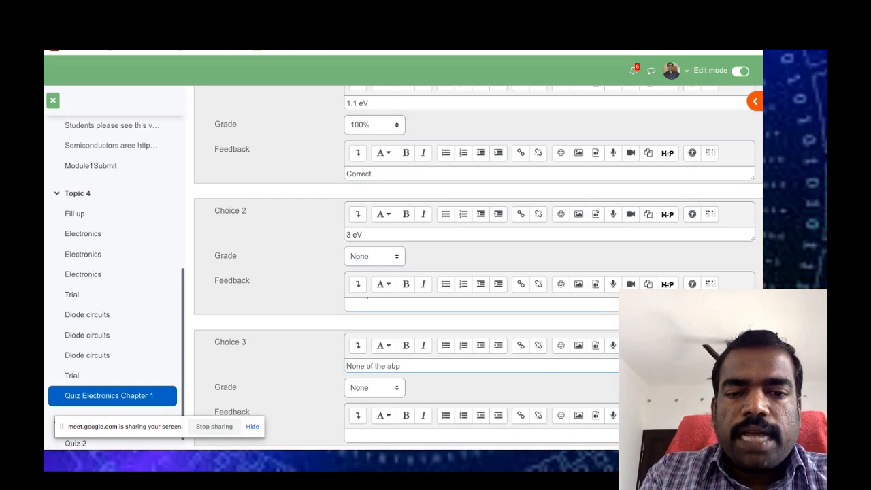
text(be)
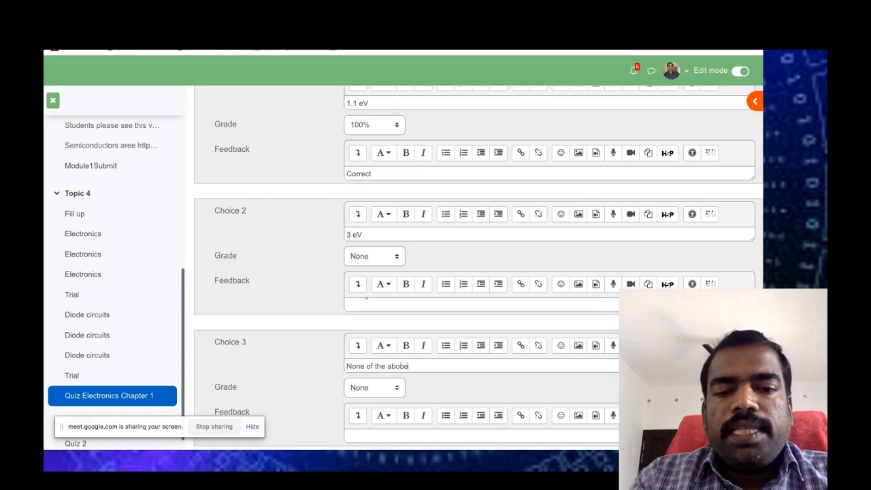
key(BackSpace)
key(BackSpace)
text(ve)
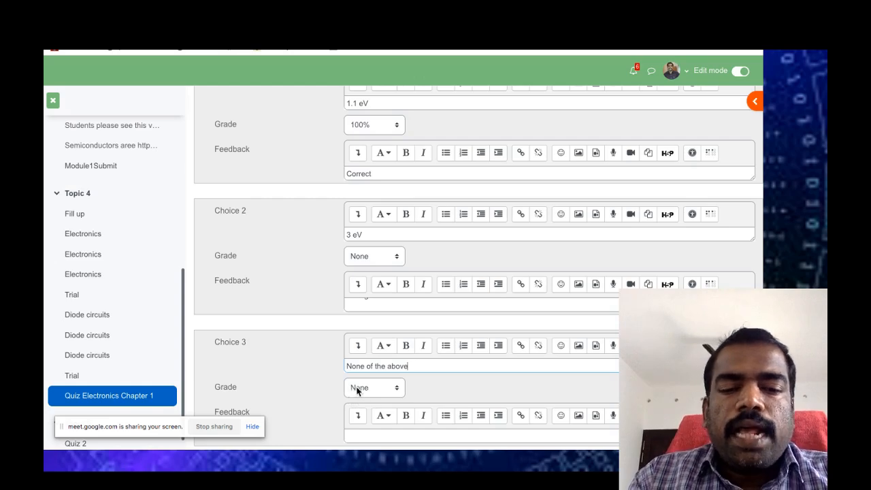
- Give Choice 3 the grade None and the feedback "Wrong"
scroll(369, 389, down, 2)
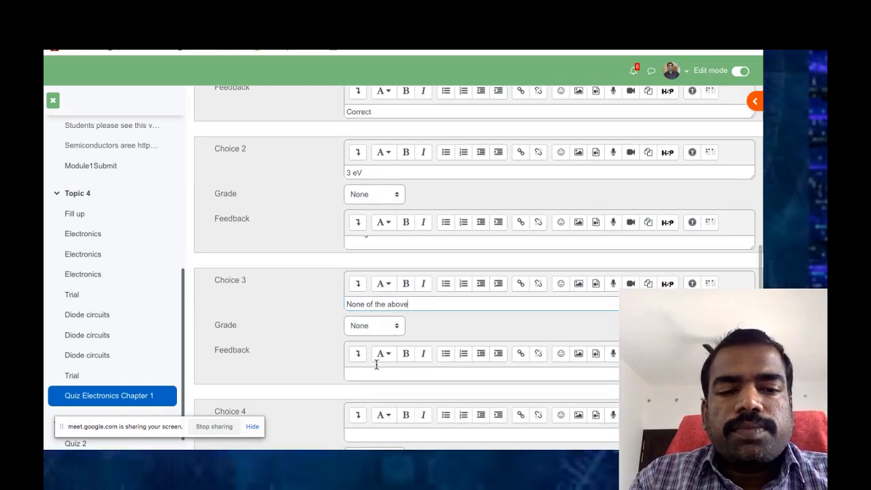
click(400, 329)
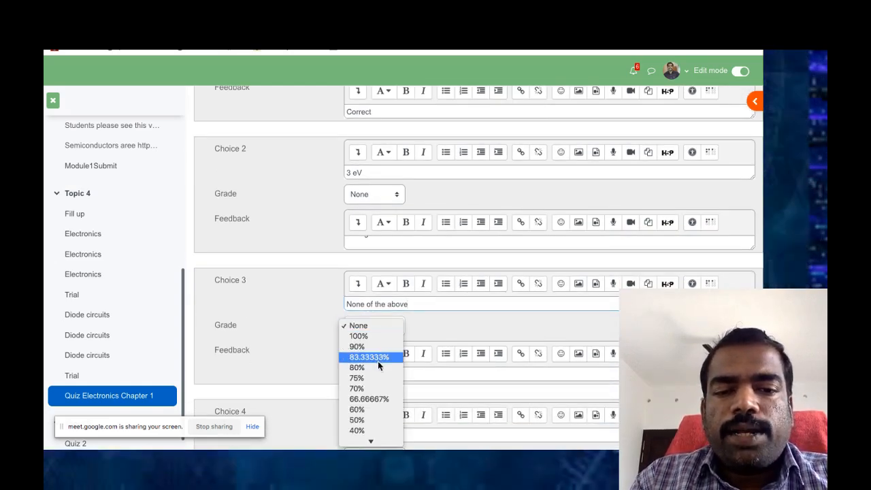
click(355, 326)
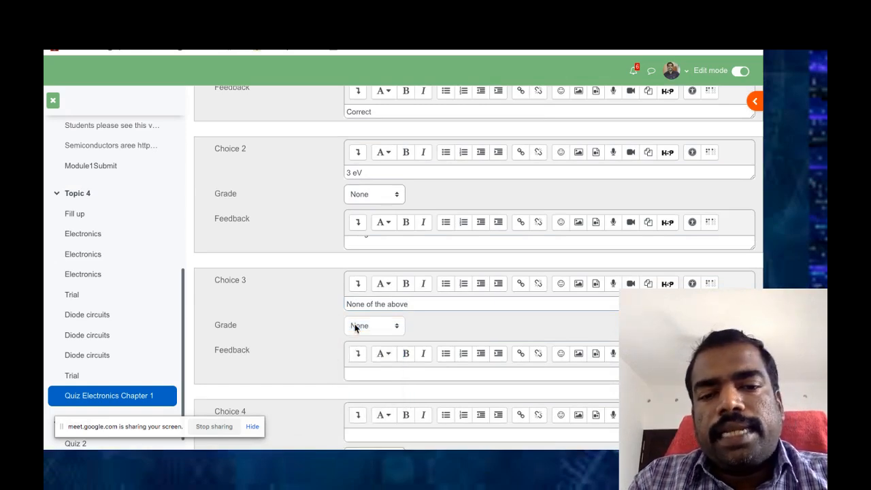
click(372, 373)
text(Wrong)
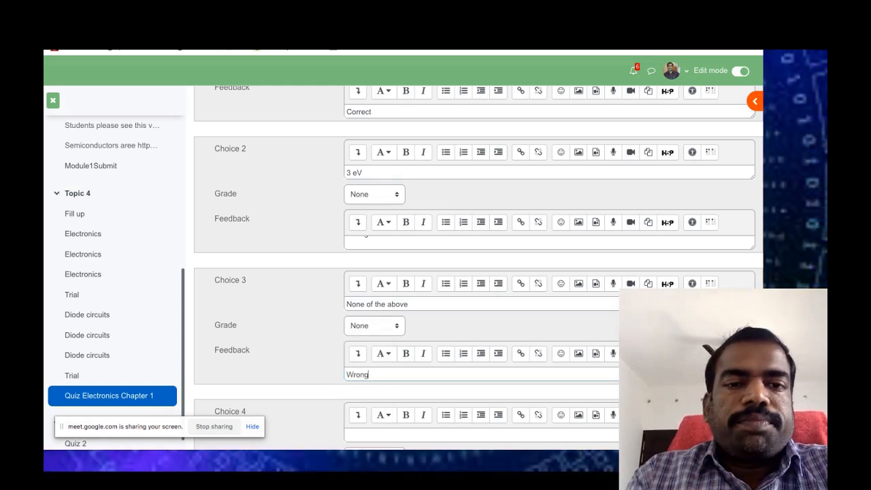
- Set the penalty for each incorrect try to 0% in the question's Multiple tries settings
scroll(450, 238, down, 1)
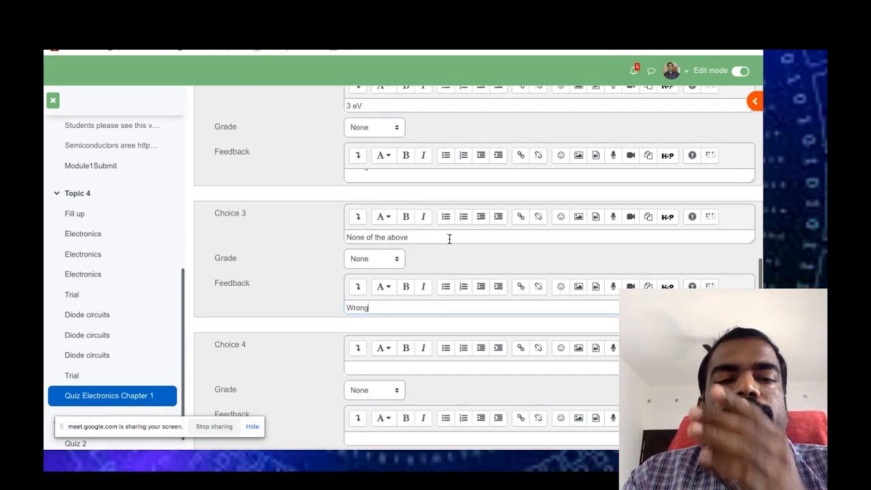
scroll(449, 239, down, 1)
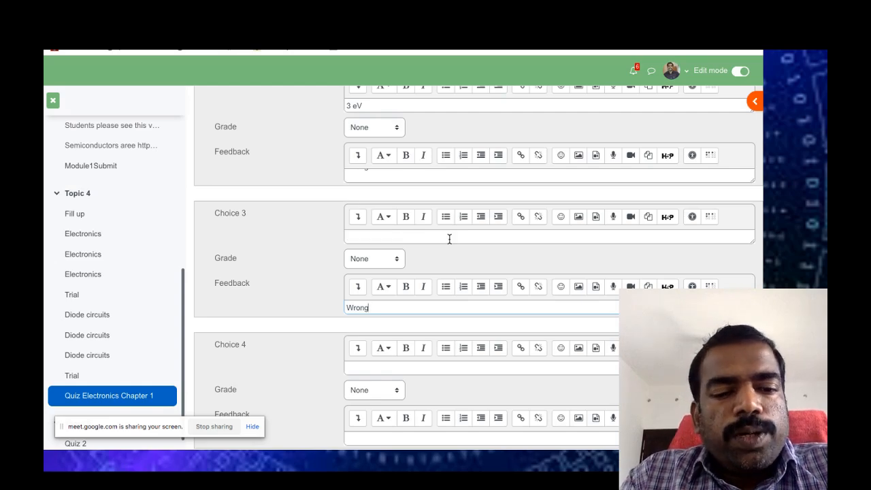
scroll(449, 239, up, 1)
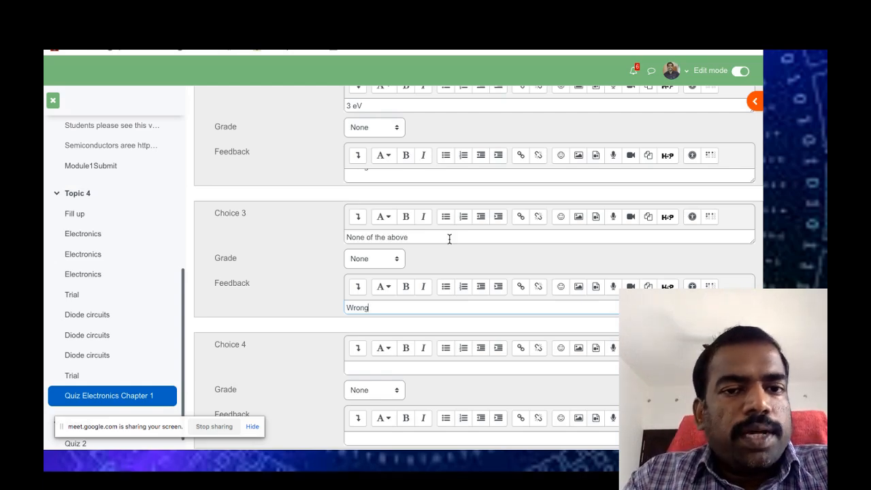
scroll(449, 239, up, 3)
scroll(449, 242, down, 2)
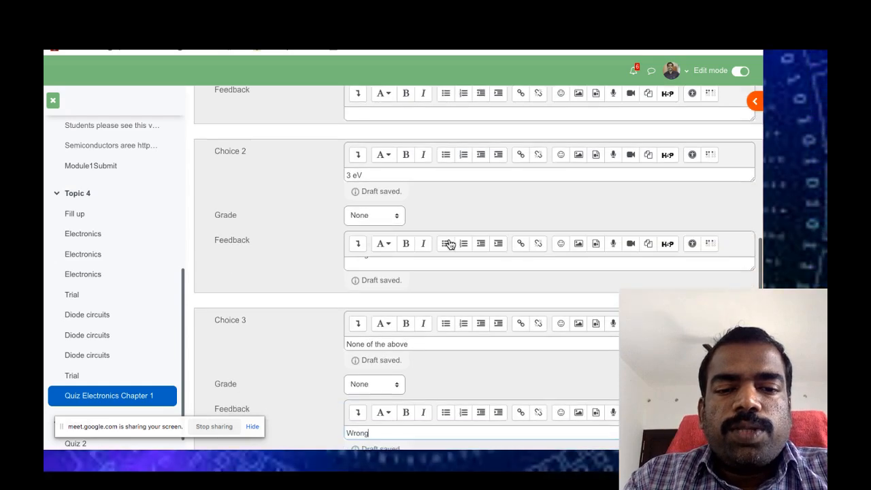
scroll(449, 244, down, 7)
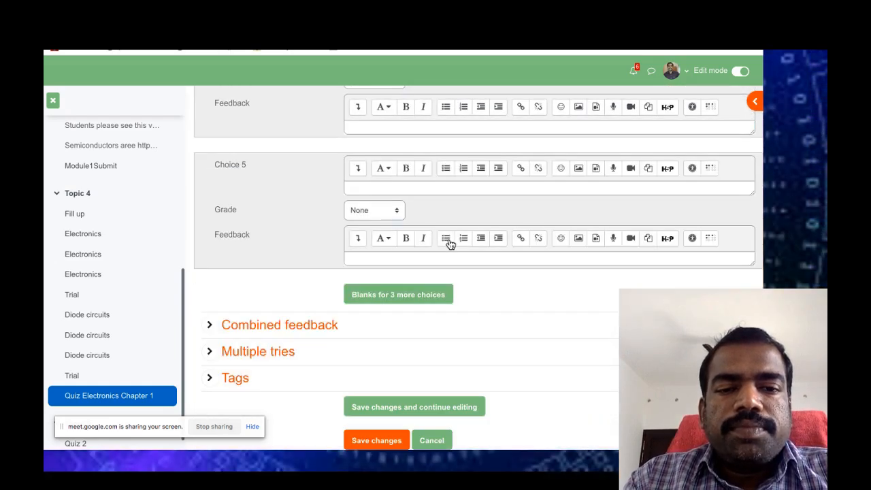
scroll(449, 245, down, 1)
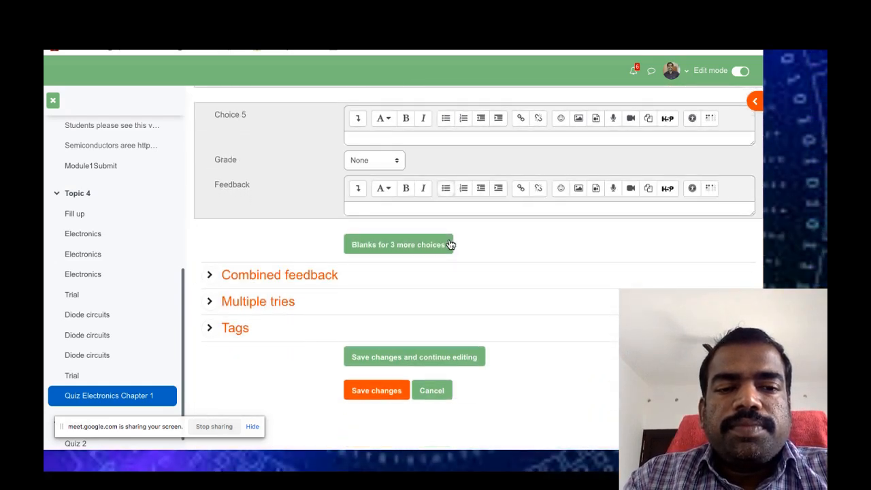
click(243, 307)
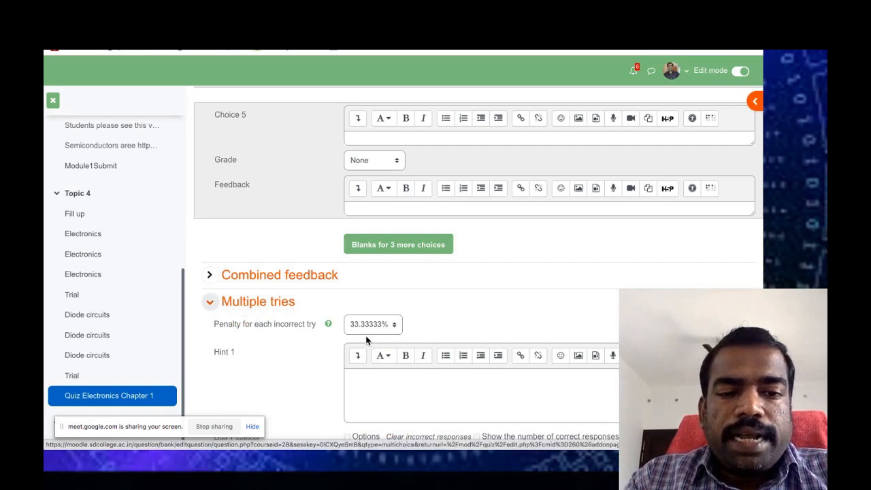
click(389, 326)
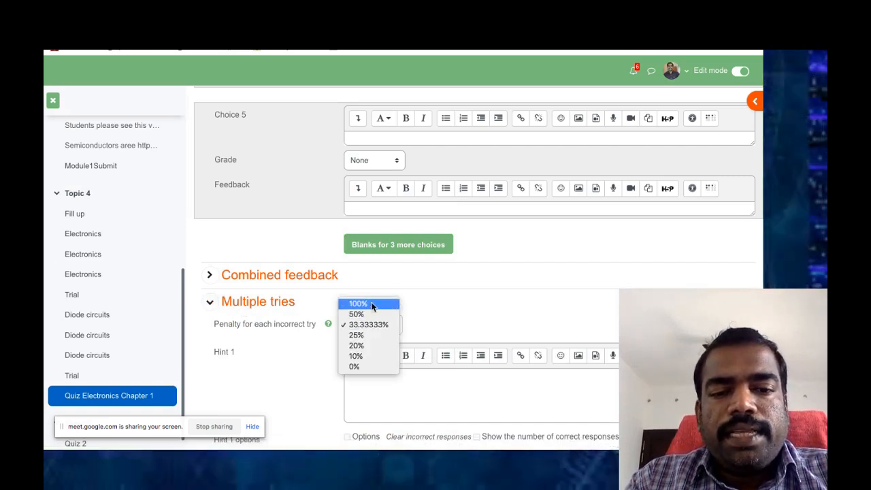
click(351, 367)
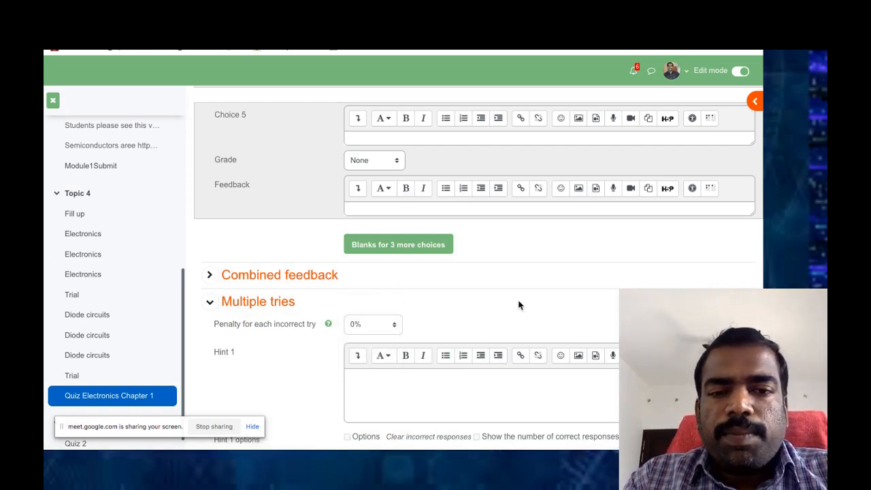
- Leave the hints empty and save the multiple choice question to the quiz
scroll(518, 305, down, 4)
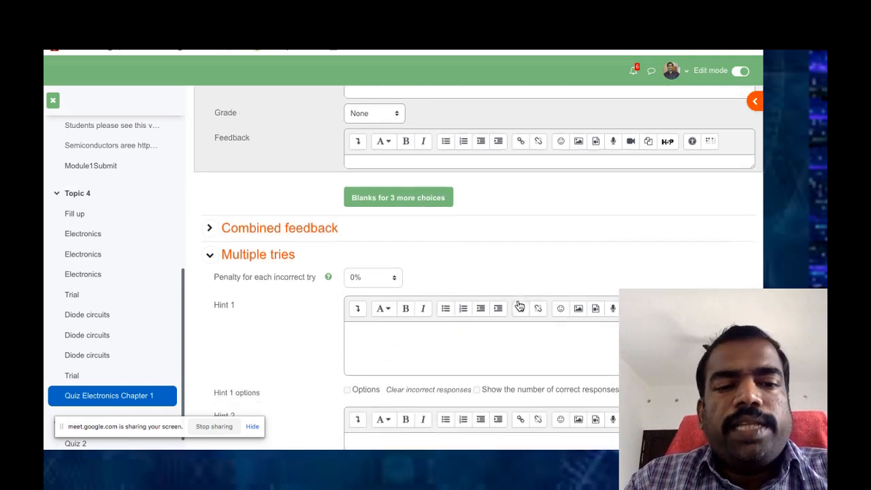
scroll(518, 305, down, 3)
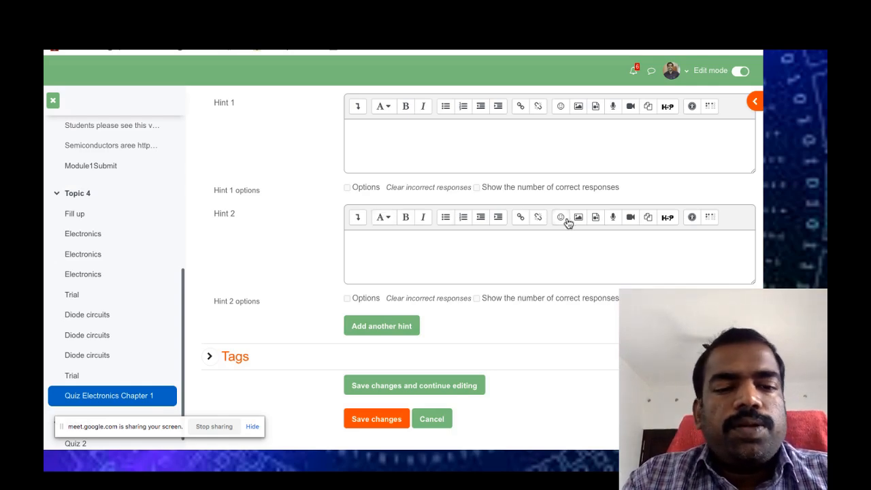
scroll(469, 267, down, 2)
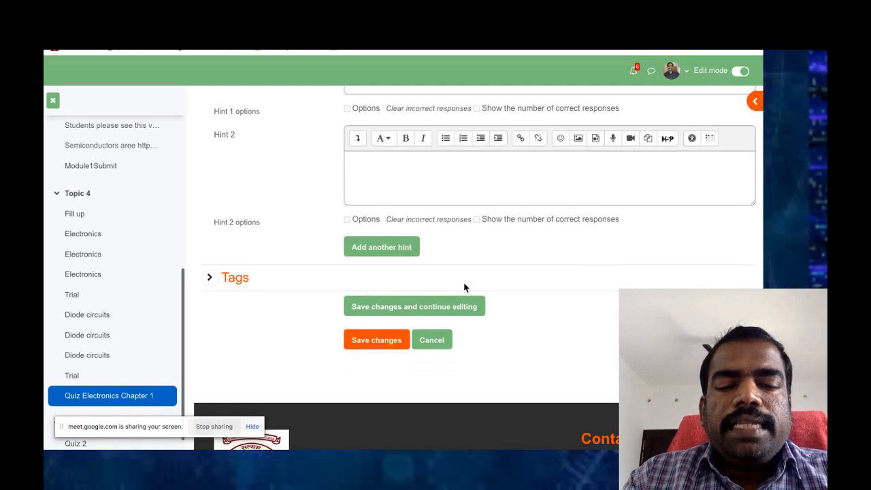
click(368, 345)
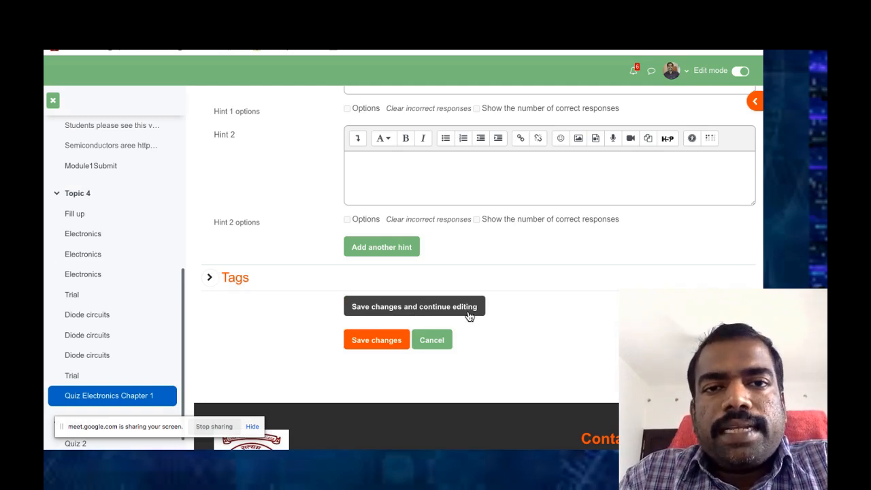
click(378, 341)
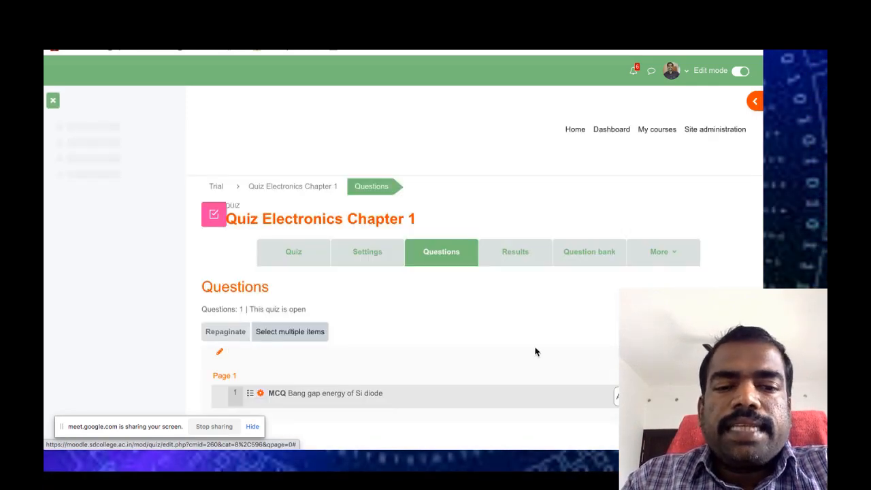
- Add another new Multiple choice question to the quiz
scroll(536, 352, down, 2)
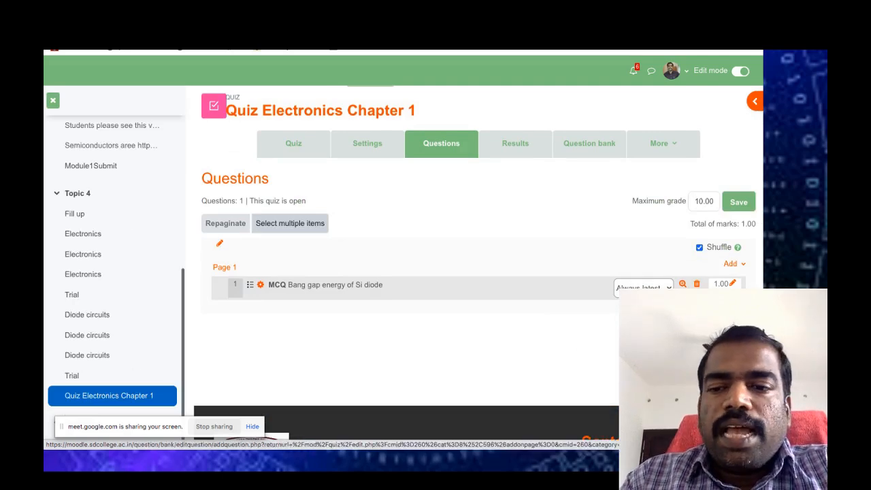
click(707, 321)
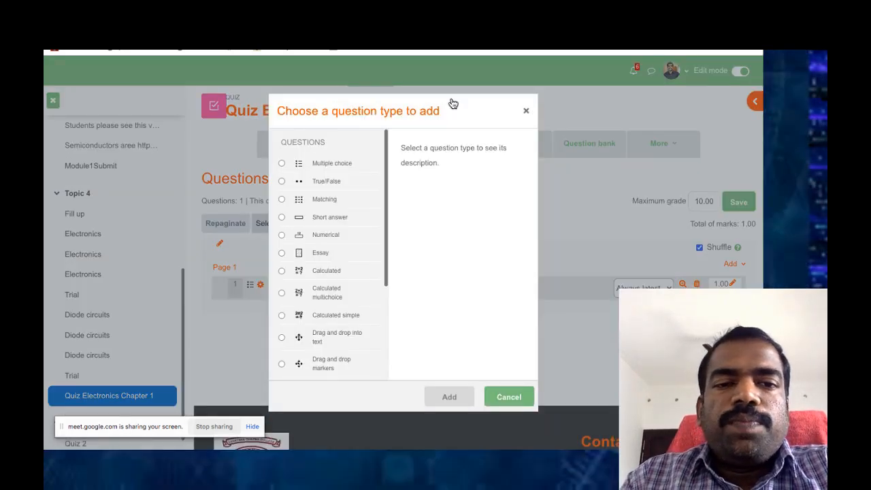
click(282, 164)
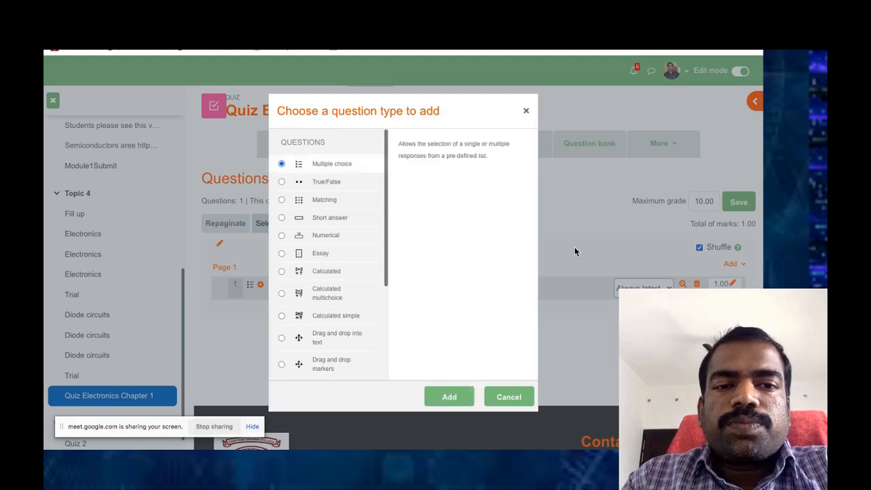
click(452, 398)
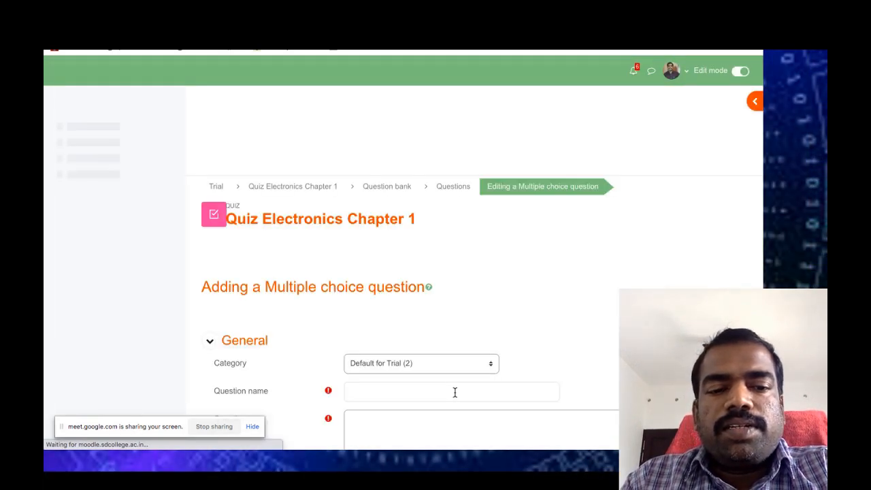
- Name the new question "MCQ" and enter the question text "The most common type of transistors used in amplification"
scroll(442, 379, down, 1)
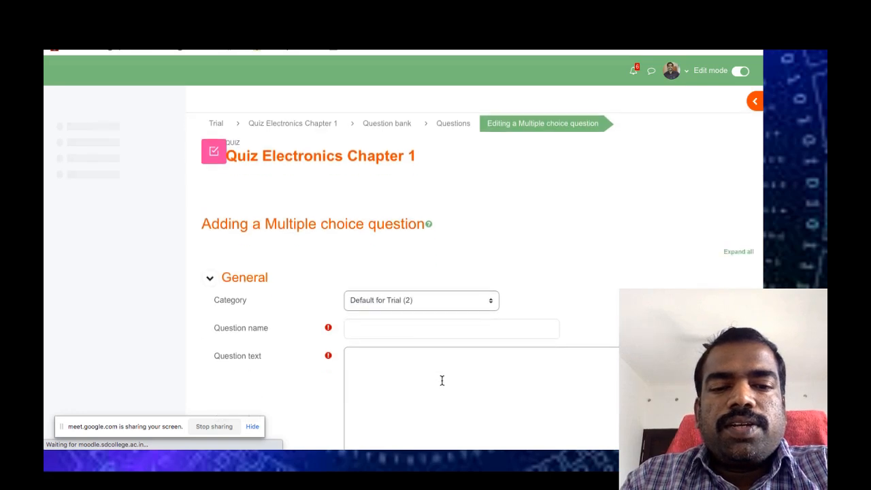
click(378, 330)
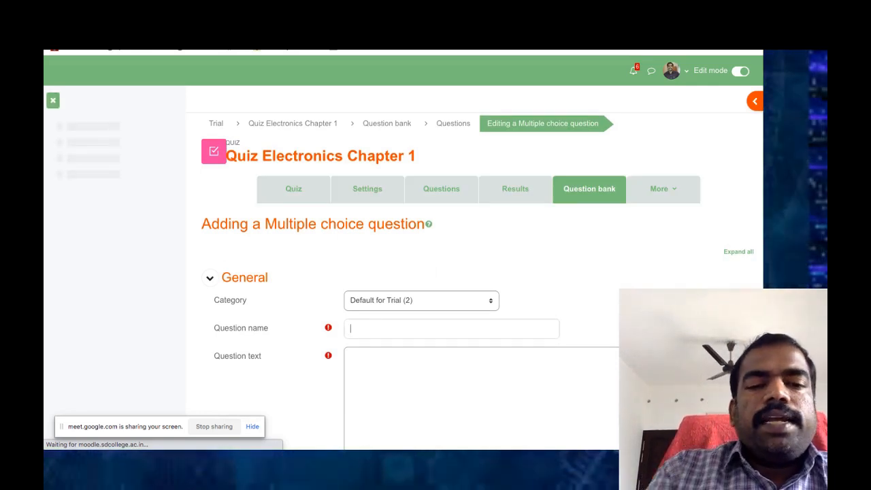
text(MCQ)
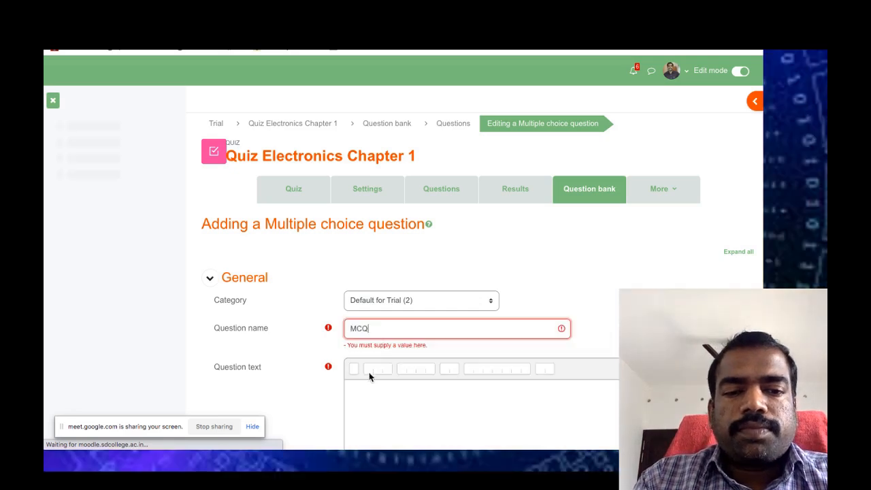
scroll(370, 376, down, 1)
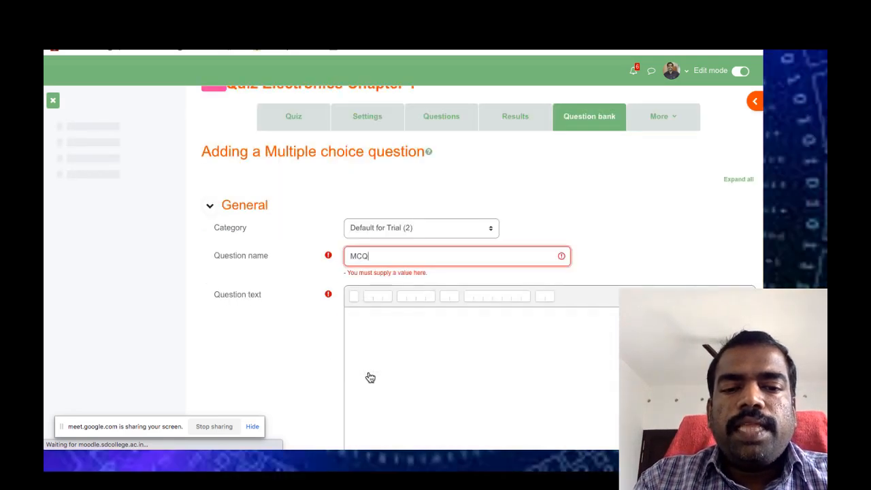
click(363, 321)
text(The most common type of transistors used in amplificstion)
key(BackSpace)
key(BackSpace)
key(BackSpace)
key(BackSpace)
text(ation)
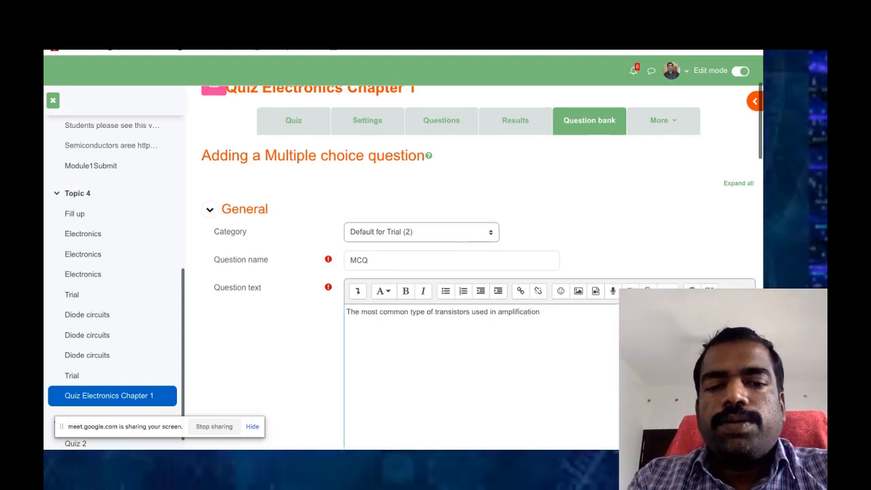
- Keep the default mark and one-answer settings, and enter "pnp" as Choice 1
scroll(341, 201, down, 5)
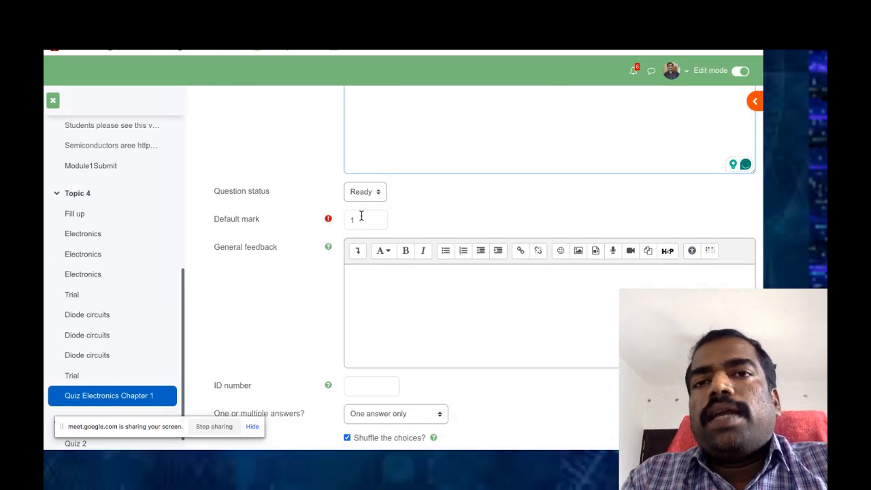
scroll(362, 297, down, 2)
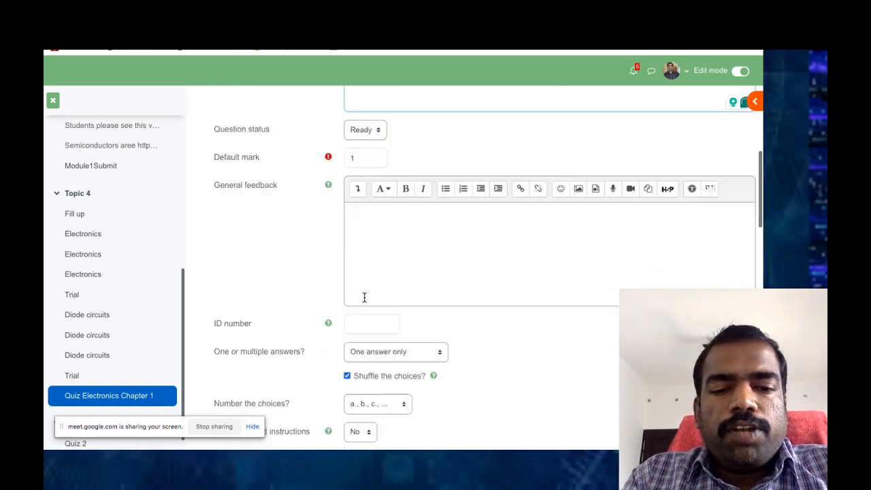
scroll(366, 302, down, 2)
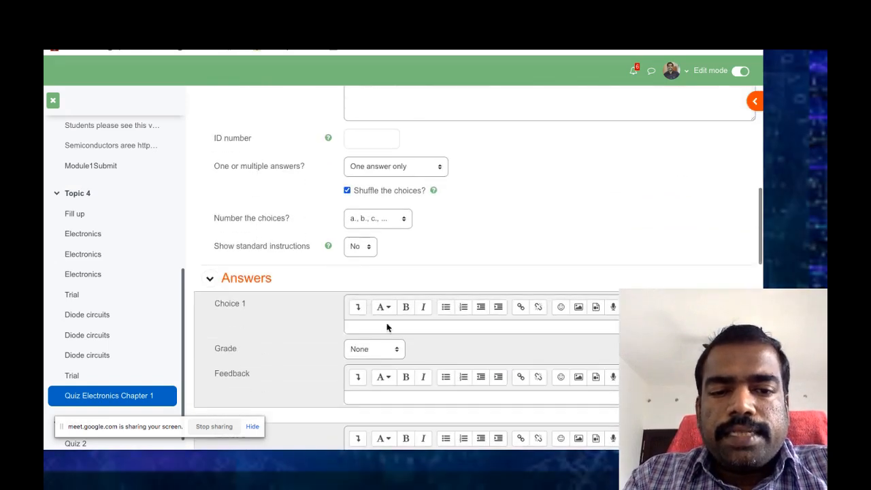
text(npn)
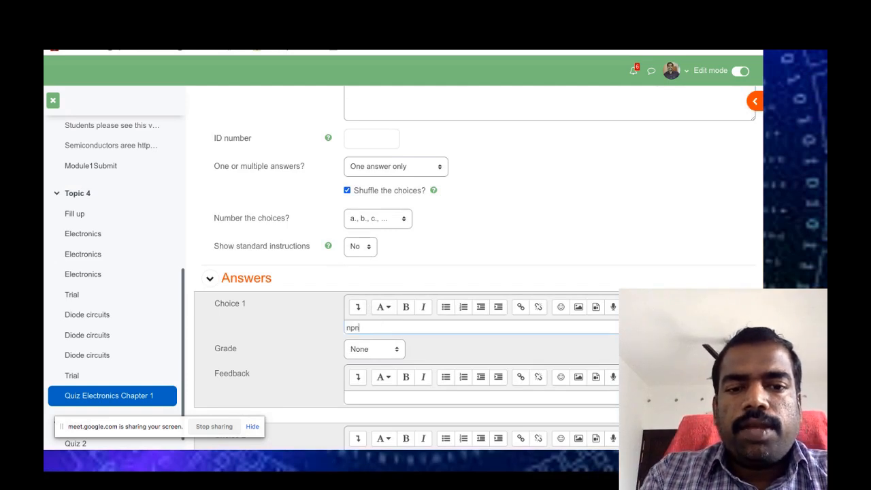
key(BackSpace)
key(BackSpace)
key(BackSpace)
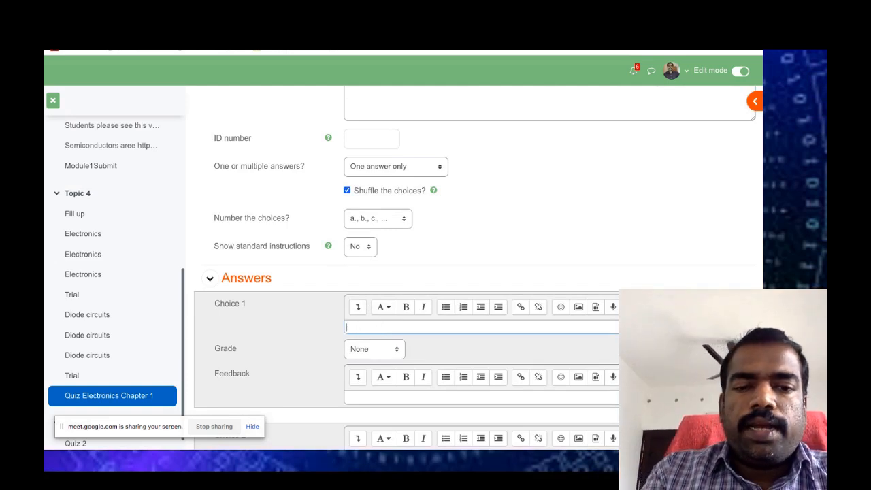
text(pnp)
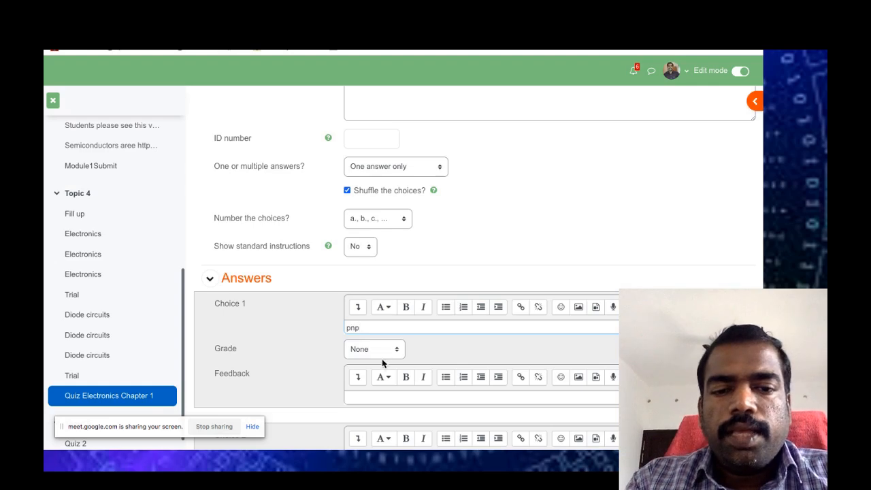
- Enter "Wrong" as the feedback for Choice 1, leaving its grade at None
click(355, 398)
text(Wron g)
key(BackSpace)
key(Return)
- Enter "npn" as Choice 2 with a grade of 100% and the feedback "Correct"
scroll(501, 392, down, 3)
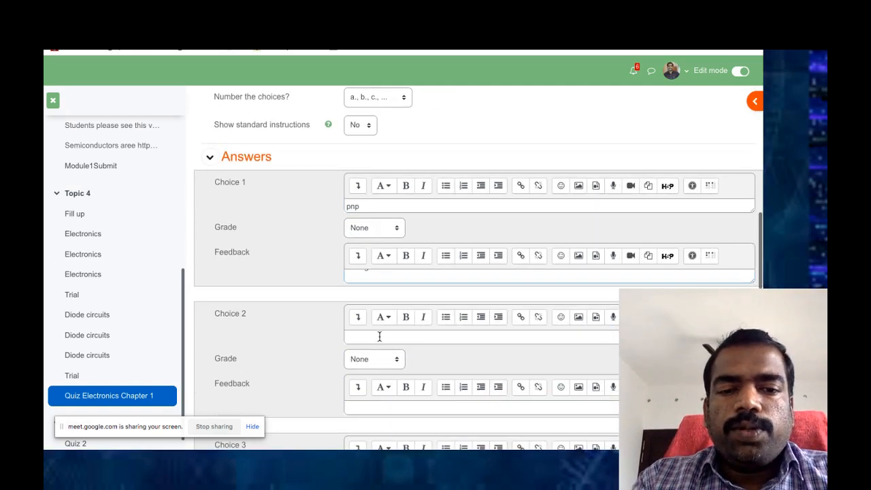
text(npn)
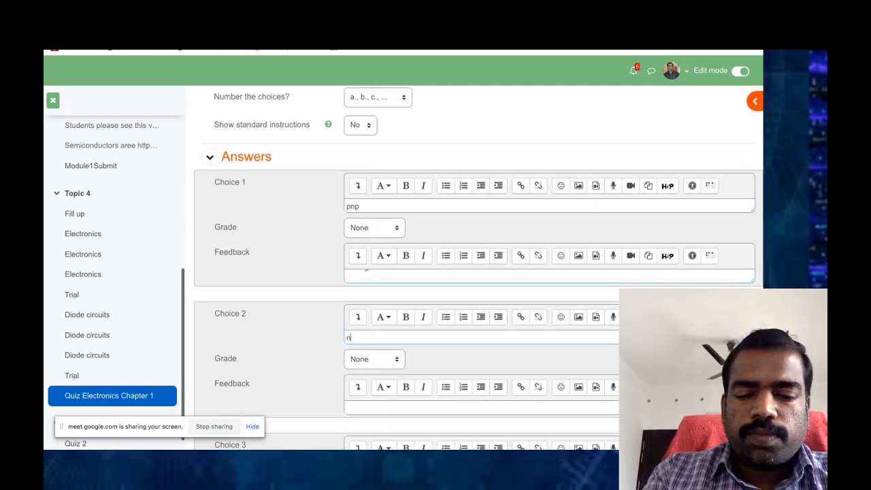
click(399, 359)
click(382, 368)
click(355, 405)
text(Correct)
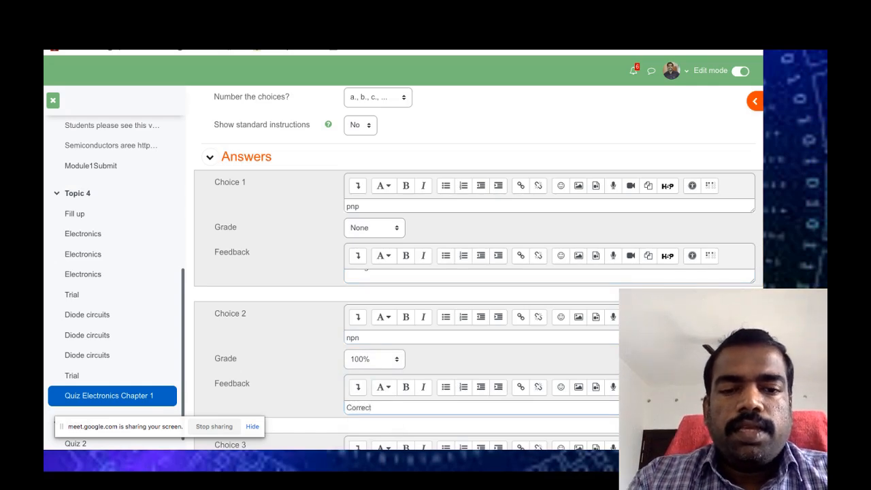
key(Return)
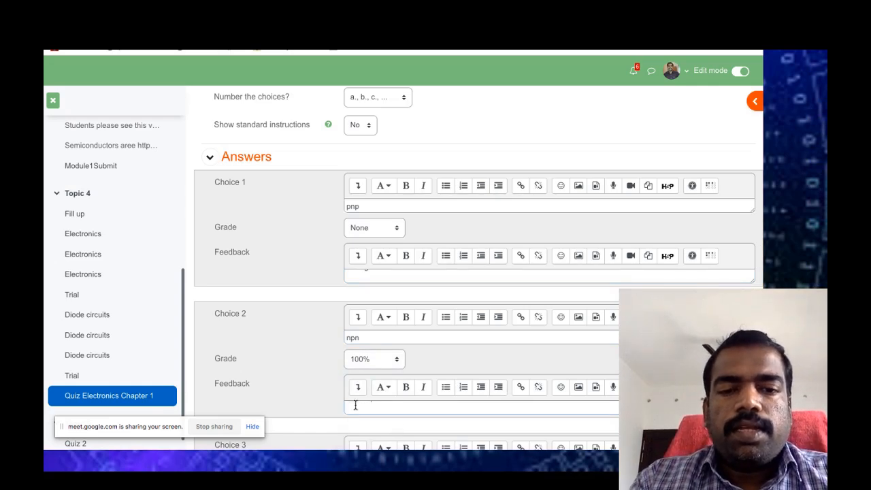
- Enter "None of the above" as Choice 3 with the feedback "Wrong", leaving its grade at None
scroll(481, 358, down, 2)
scroll(481, 362, down, 2)
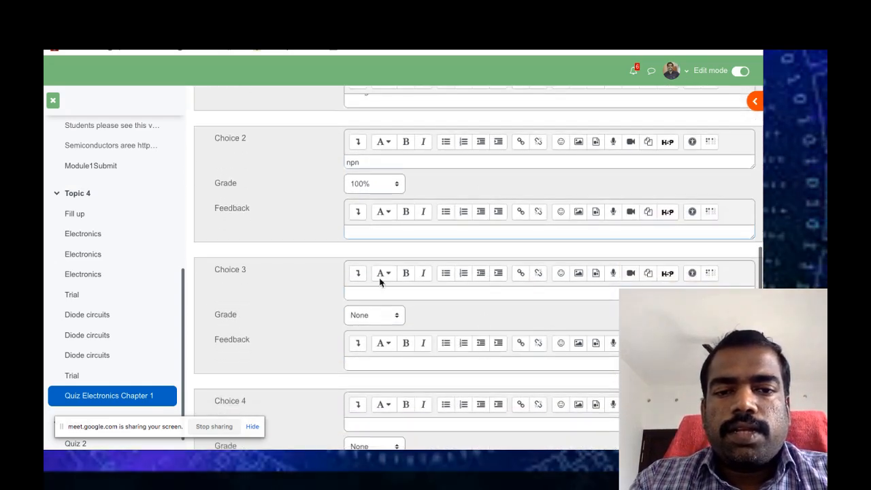
click(359, 294)
text(No)
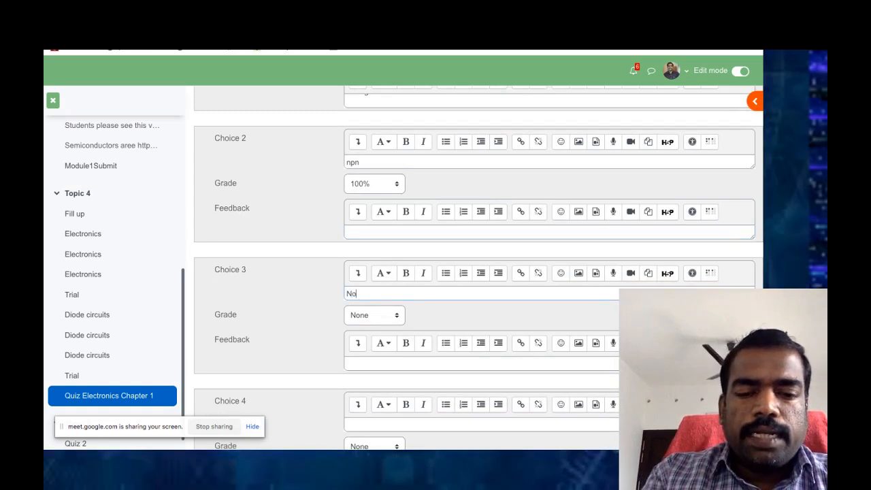
text(ne of the )
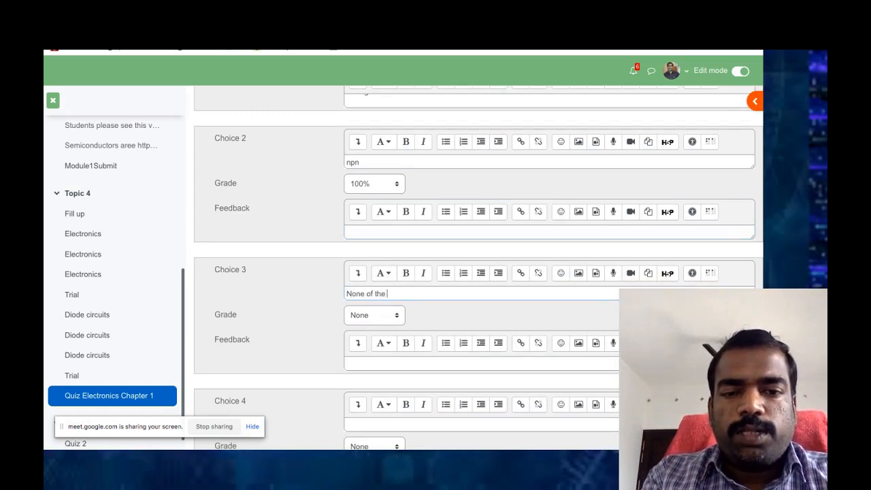
text(above)
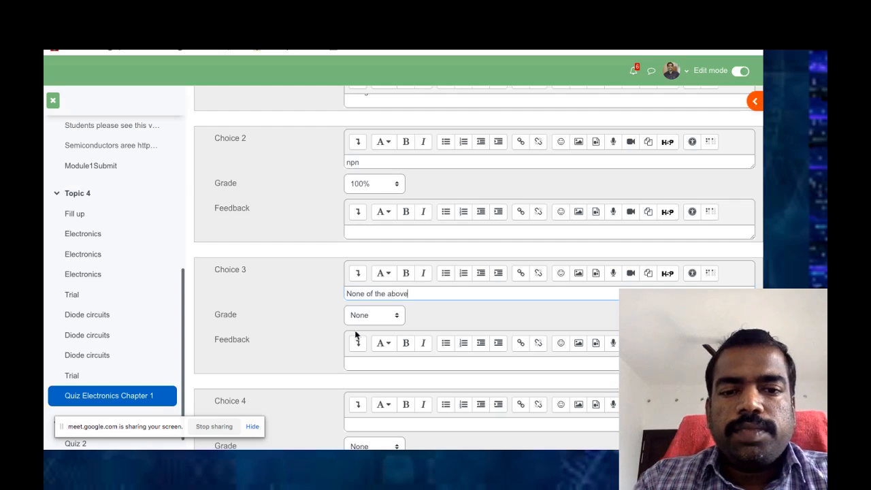
click(370, 365)
text(Wrong)
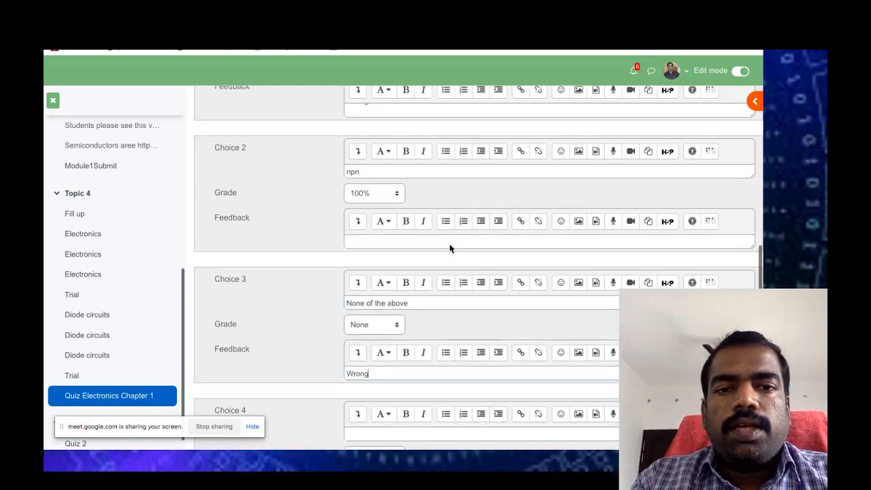
- Check the feedback of Choices 1 and 2 and save the transistor question to the quiz
scroll(449, 243, up, 1)
scroll(416, 258, up, 1)
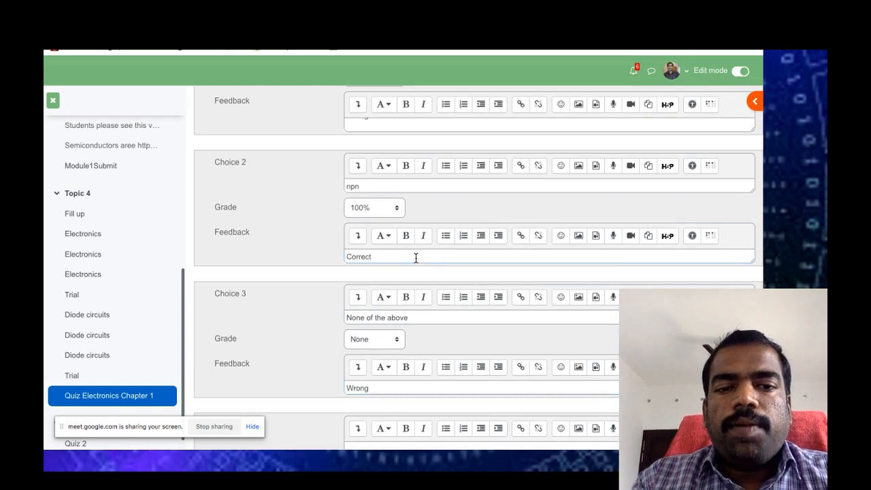
scroll(392, 257, up, 2)
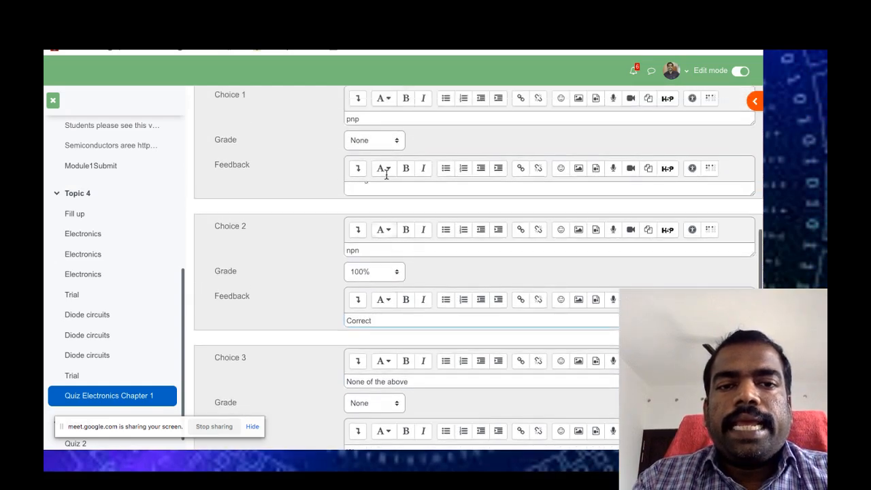
scroll(374, 189, up, 1)
scroll(374, 189, down, 10)
scroll(375, 195, down, 2)
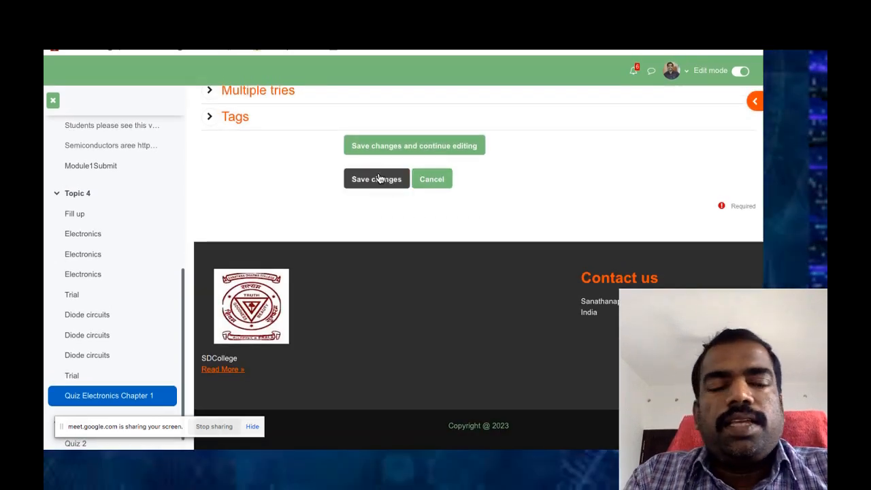
click(379, 178)
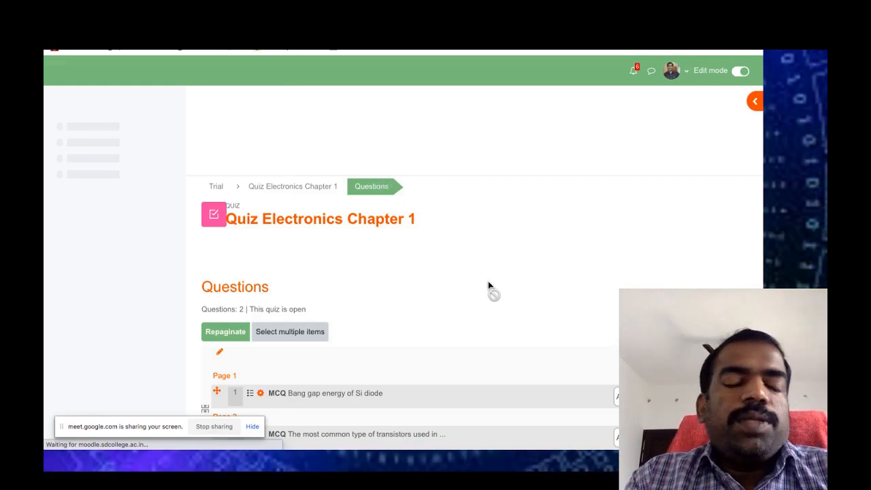
- Review the quiz's question list, open the main page of Quiz Electronics Chapter 1 and start a preview attempt
scroll(489, 286, down, 5)
scroll(489, 286, up, 1)
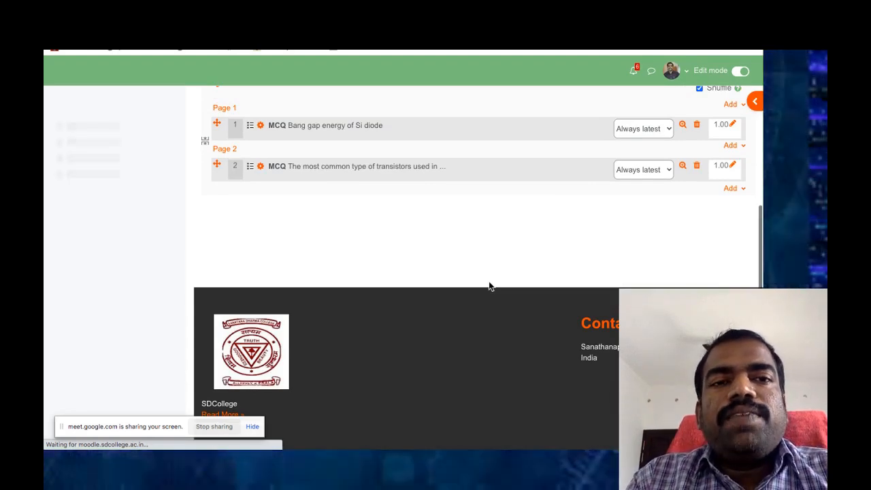
scroll(490, 286, up, 5)
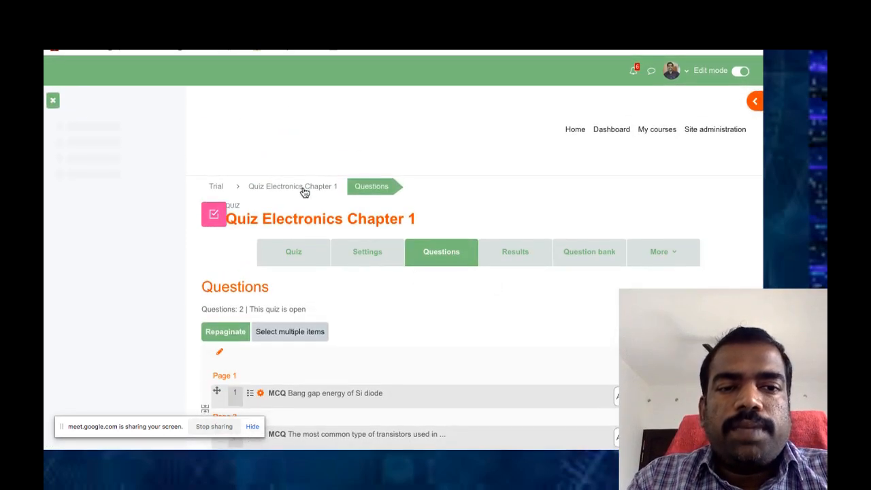
click(301, 189)
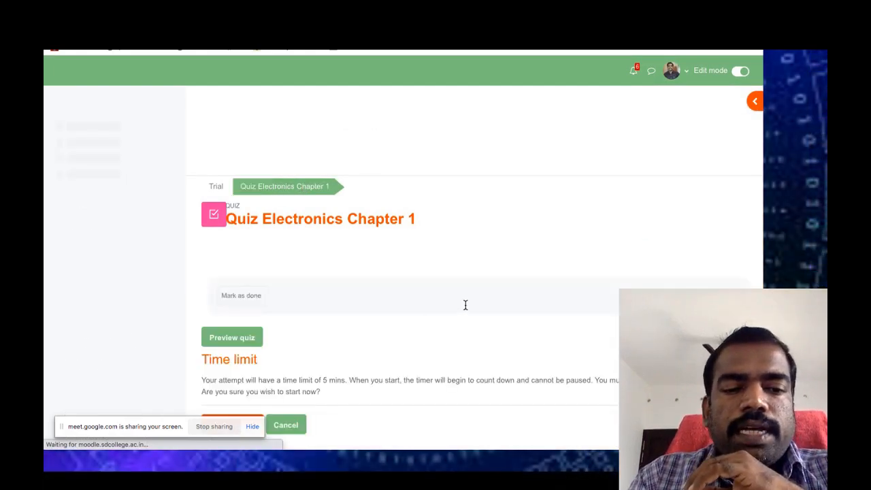
scroll(465, 305, down, 3)
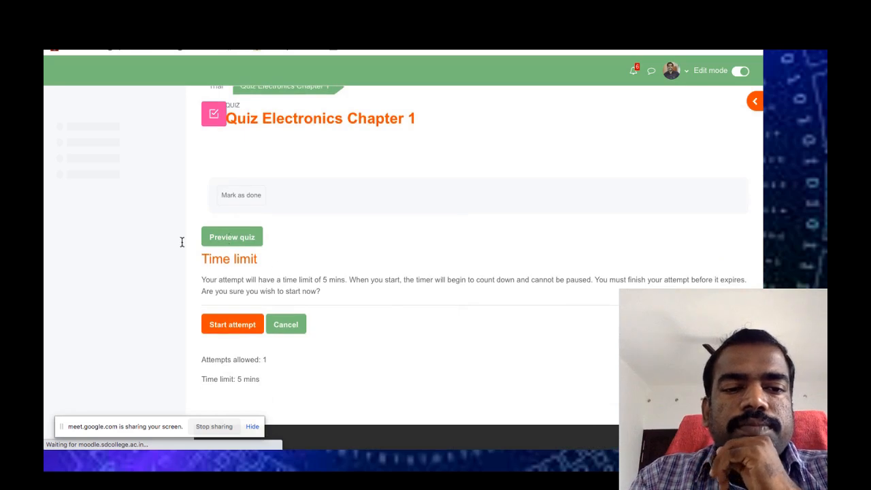
click(234, 243)
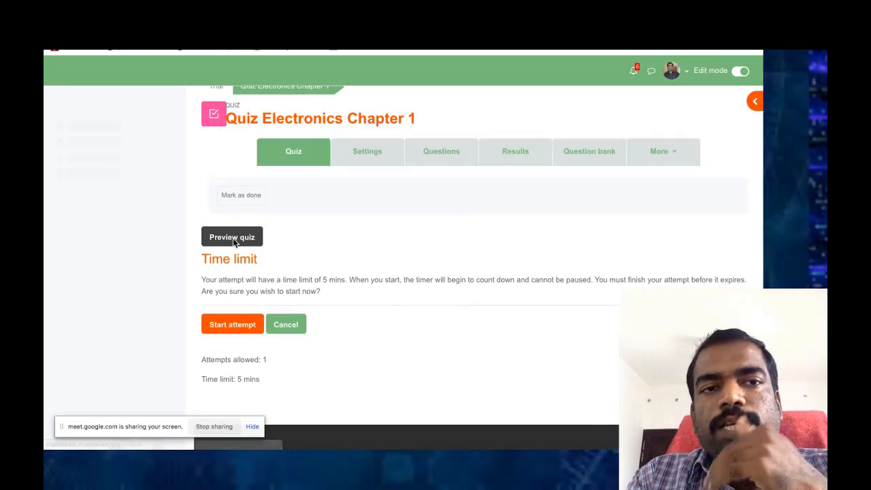
click(233, 239)
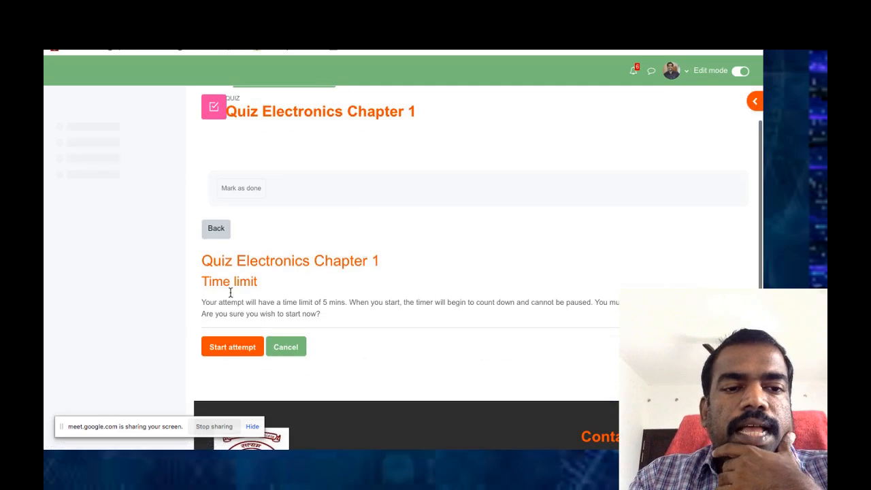
click(236, 350)
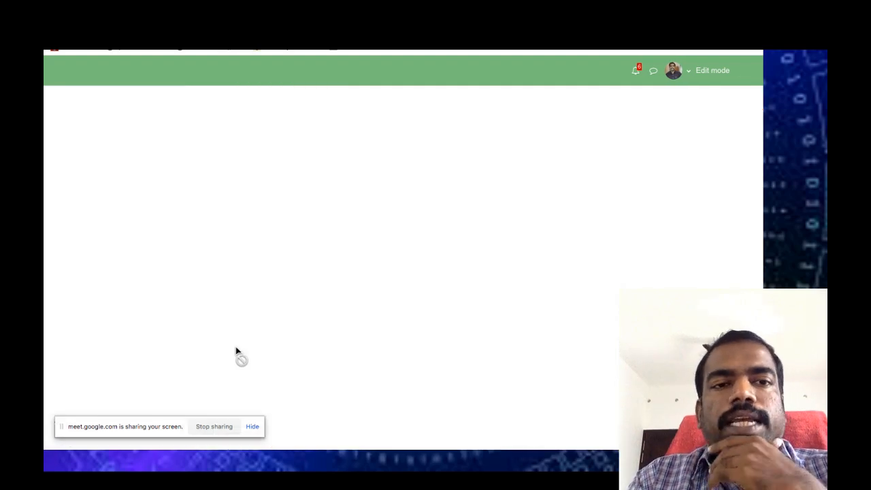
- In the preview attempt, answer question 1 with "3 eV" and question 2 with "npn"
scroll(485, 309, down, 2)
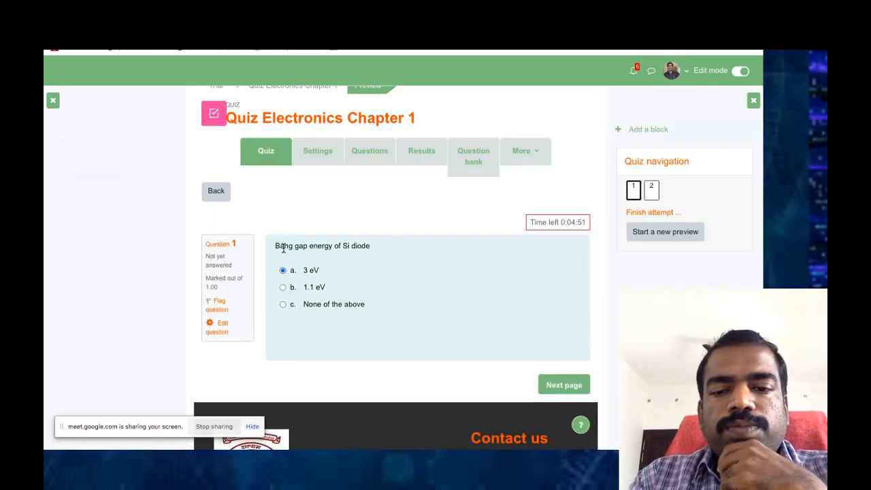
click(571, 392)
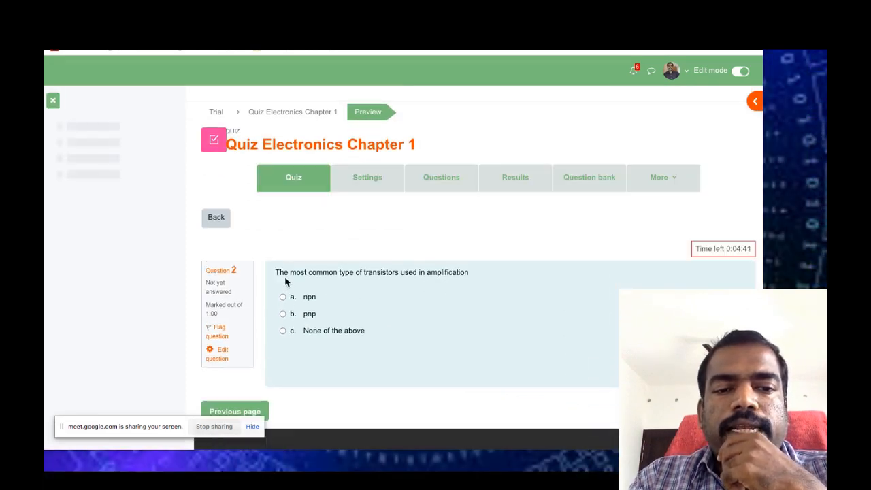
click(283, 297)
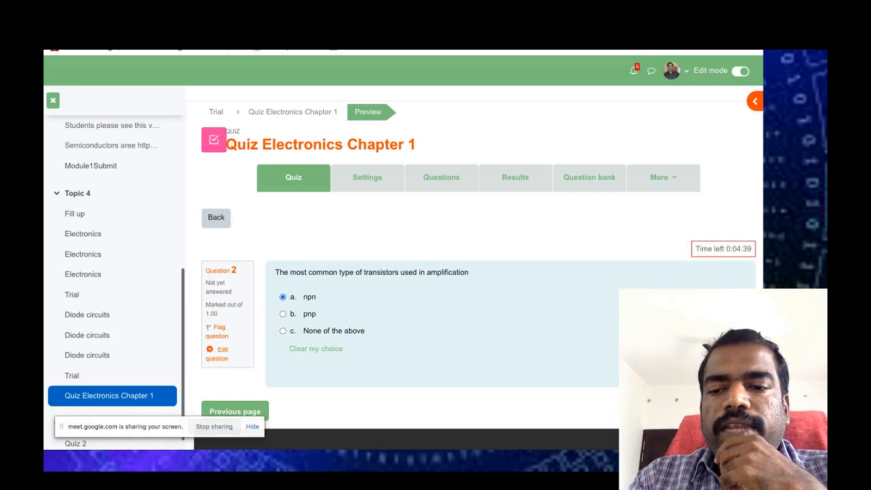
scroll(735, 199, down, 2)
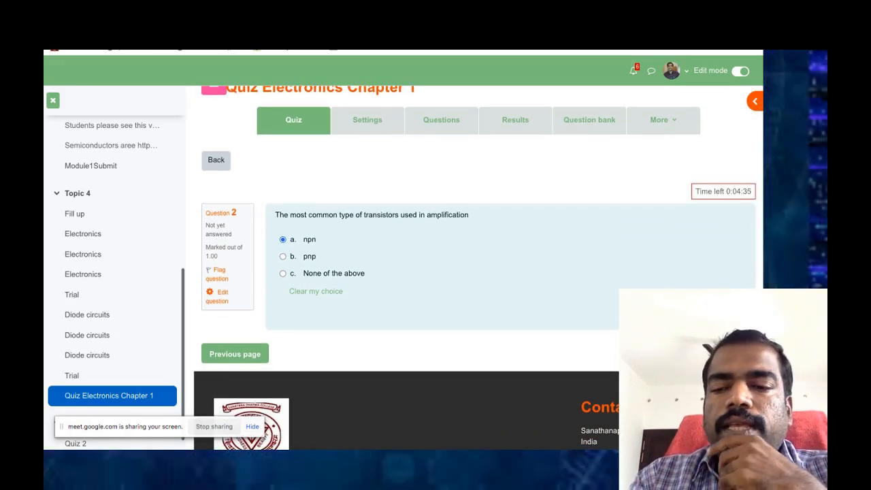
- Finish the preview attempt from its summary page, submitting all answers and confirming the submission
click(721, 353)
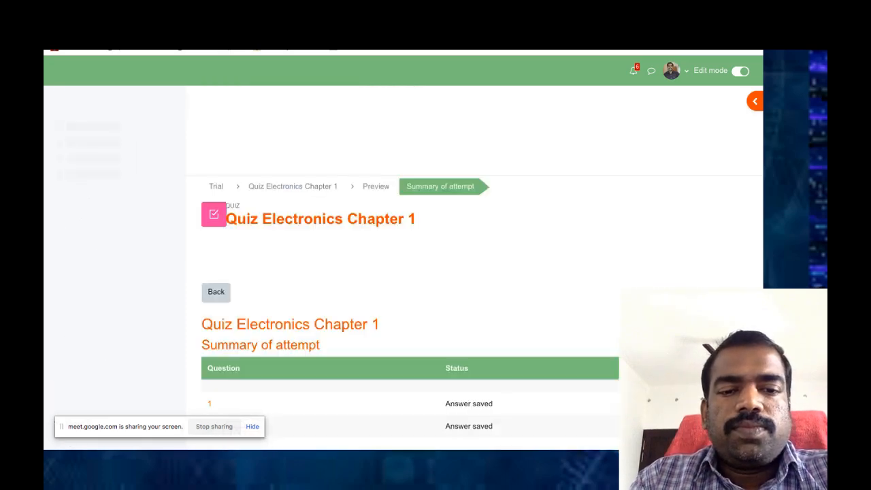
scroll(535, 309, down, 3)
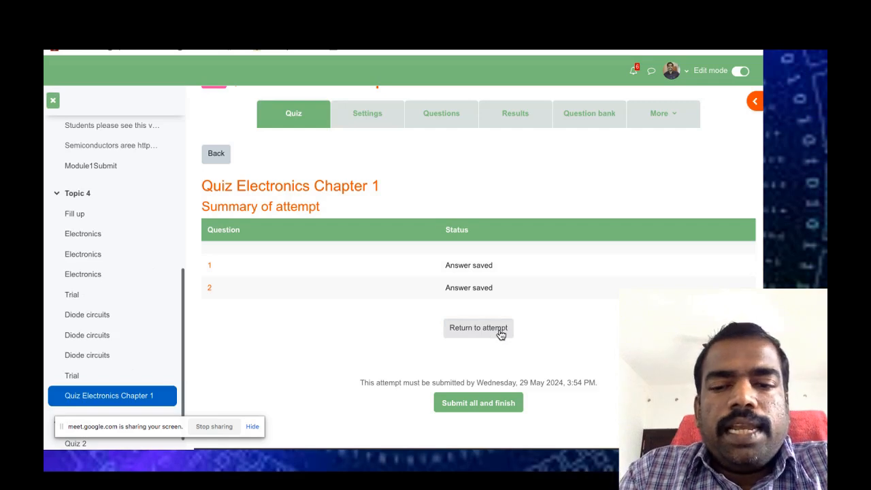
scroll(560, 334, down, 2)
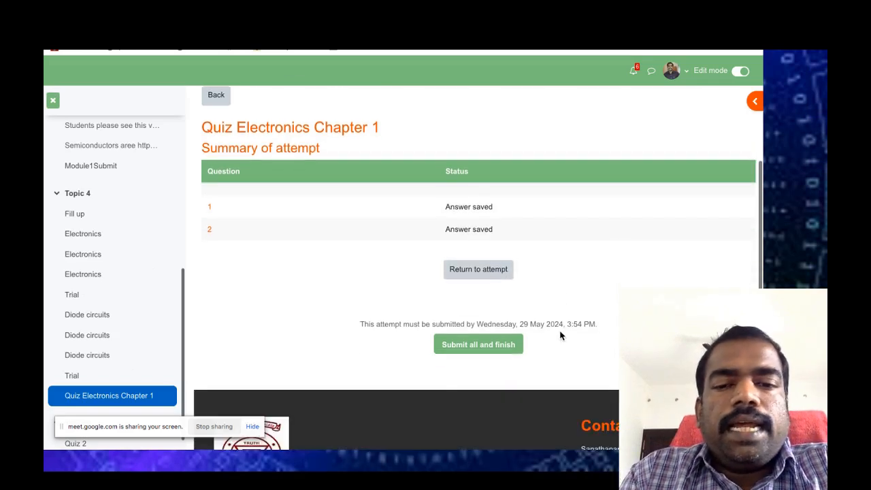
click(501, 345)
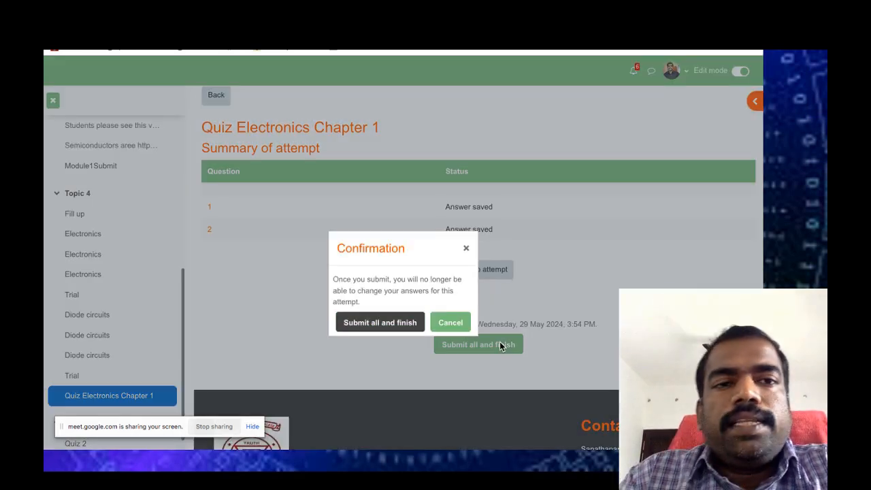
click(396, 323)
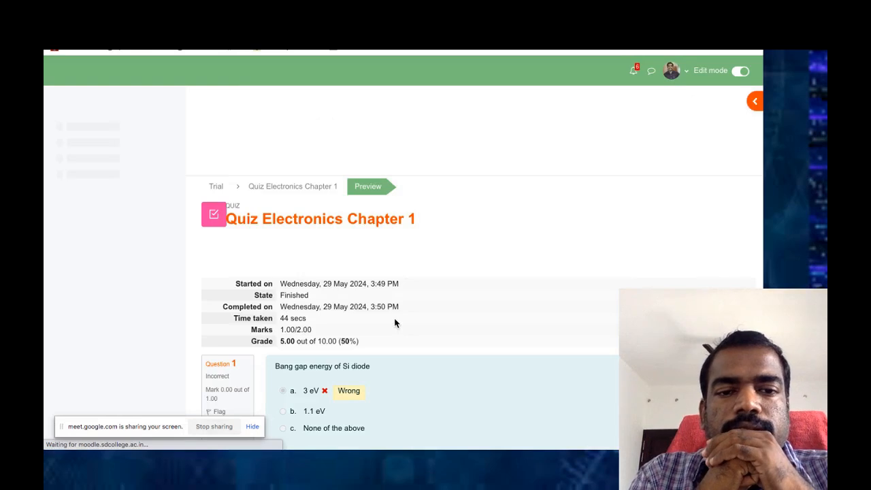
- Examine the attempt review, including the time taken, marks, grade, answer feedback and correct answers for both questions
scroll(394, 317, down, 2)
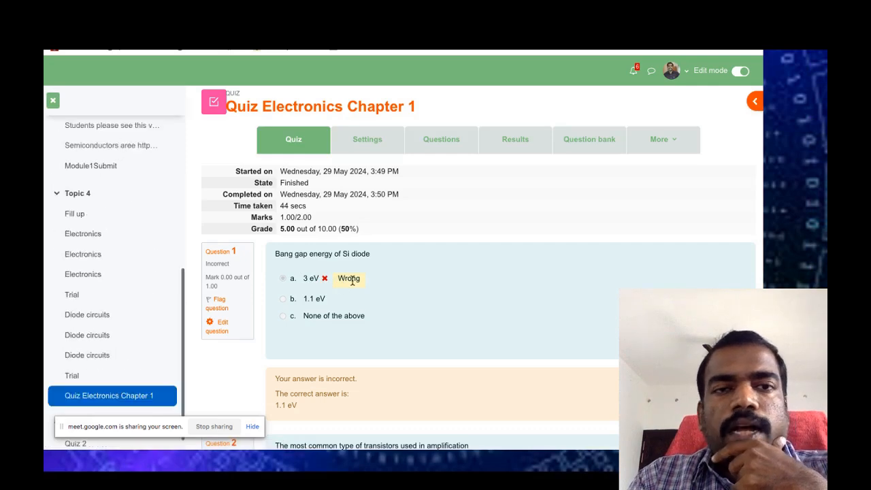
scroll(353, 280, down, 1)
scroll(352, 281, down, 1)
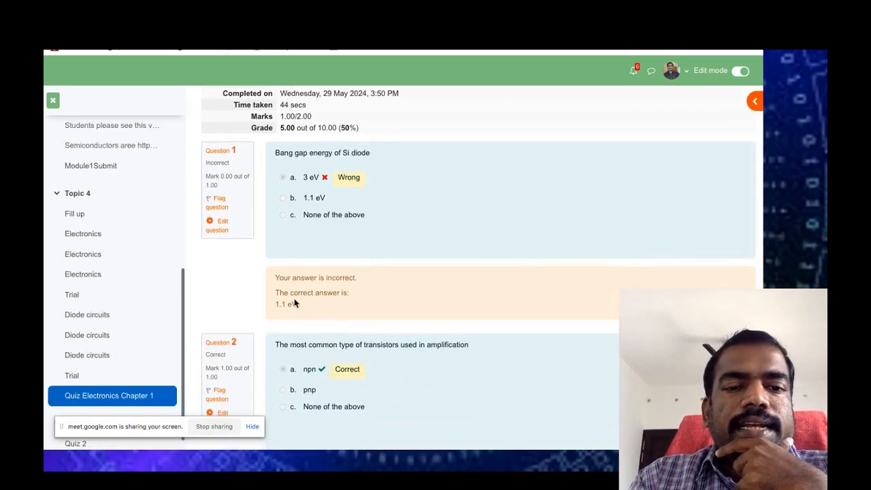
scroll(297, 311, down, 2)
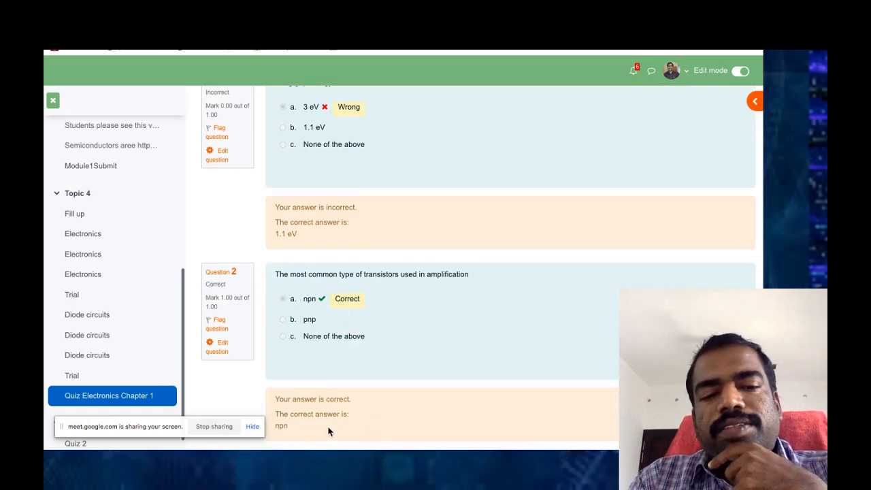
scroll(328, 431, up, 2)
scroll(328, 430, up, 2)
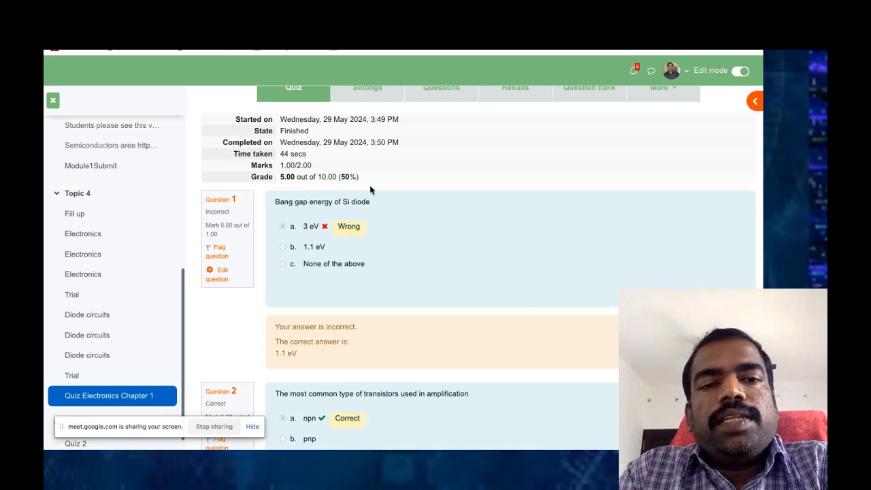
scroll(298, 203, up, 1)
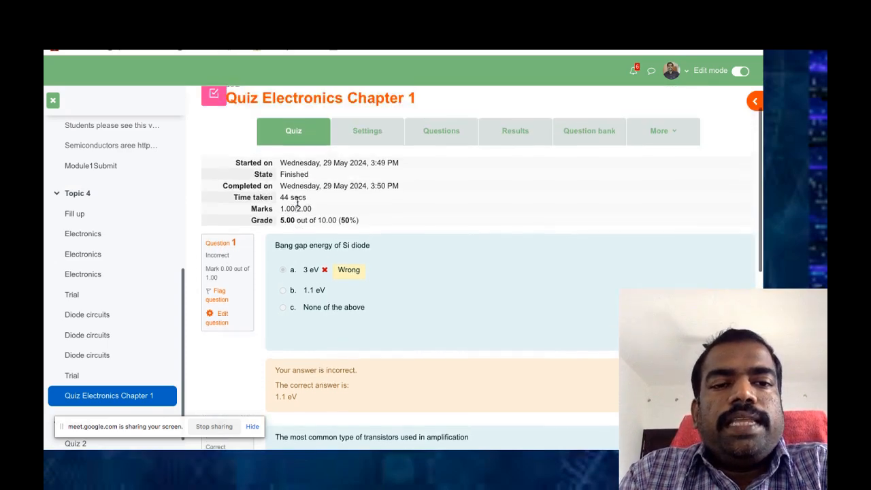
scroll(297, 203, up, 2)
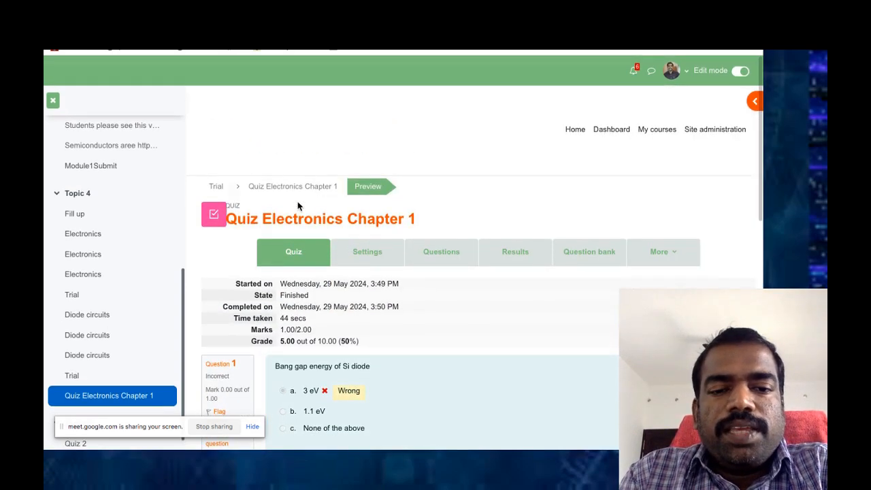
scroll(297, 203, down, 5)
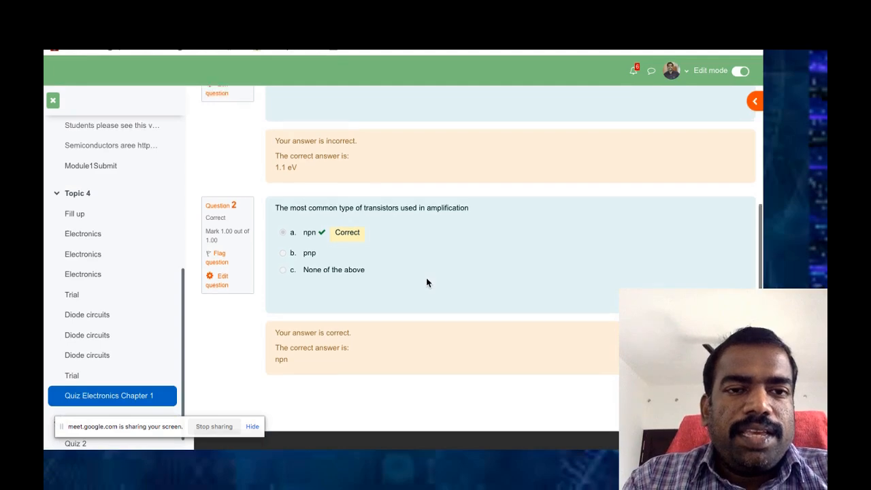
scroll(427, 282, up, 5)
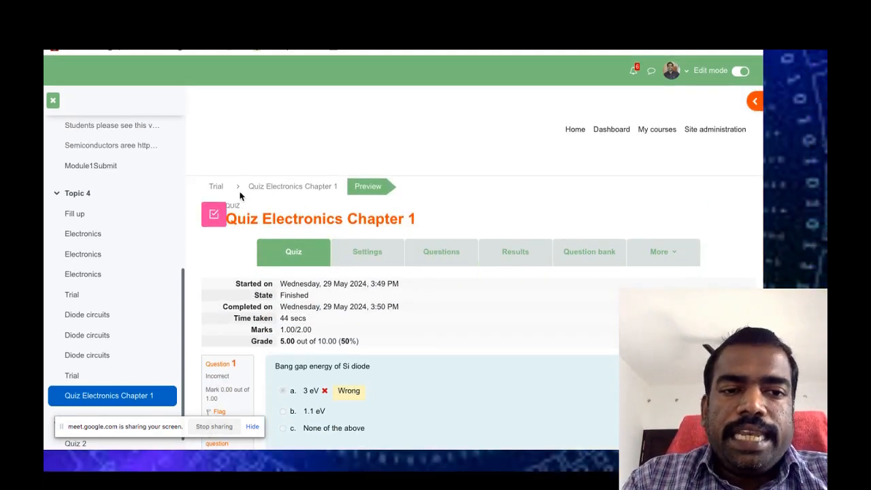
- Return to the Trial course page and start a new Quiz activity in Topic 5
click(216, 186)
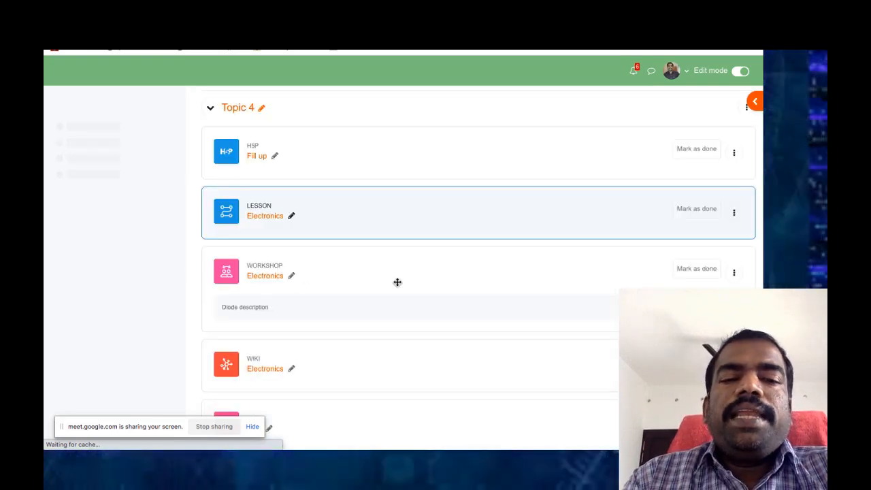
scroll(398, 286, down, 10)
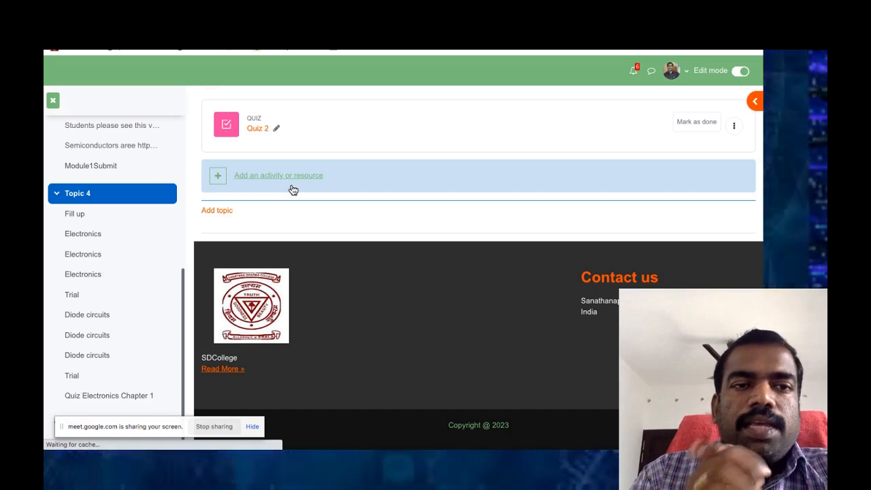
scroll(381, 170, up, 2)
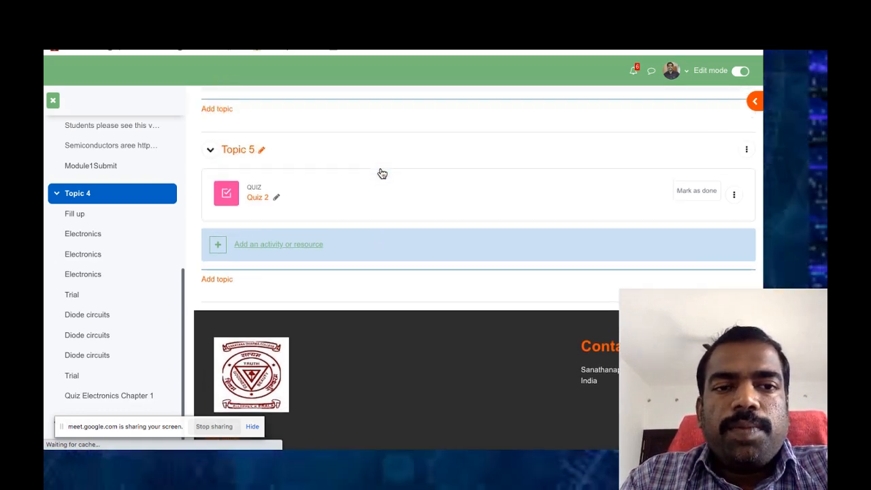
scroll(381, 169, up, 1)
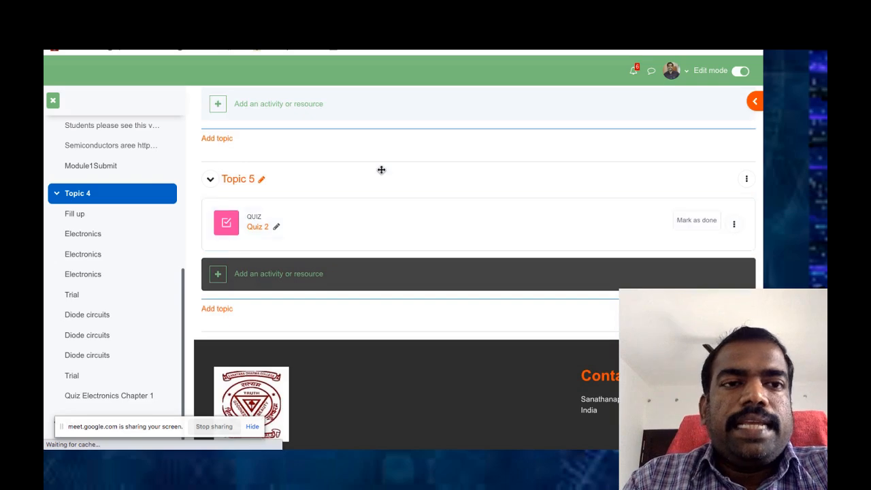
click(449, 271)
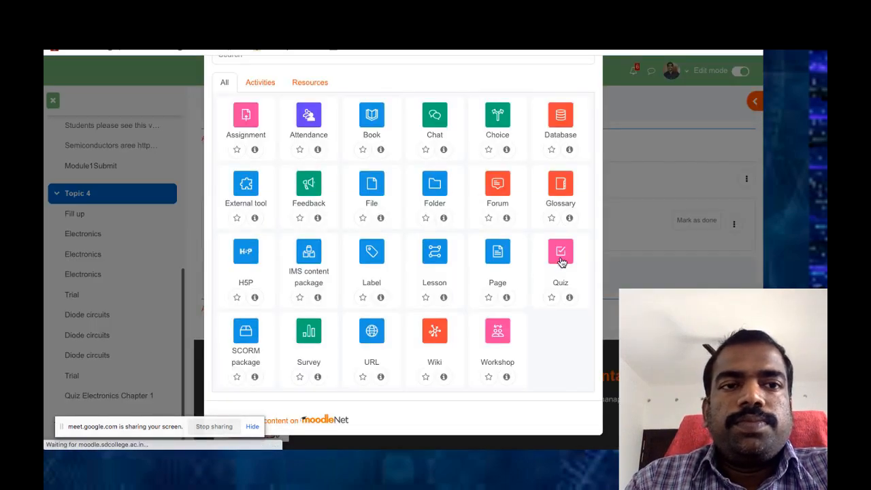
click(561, 253)
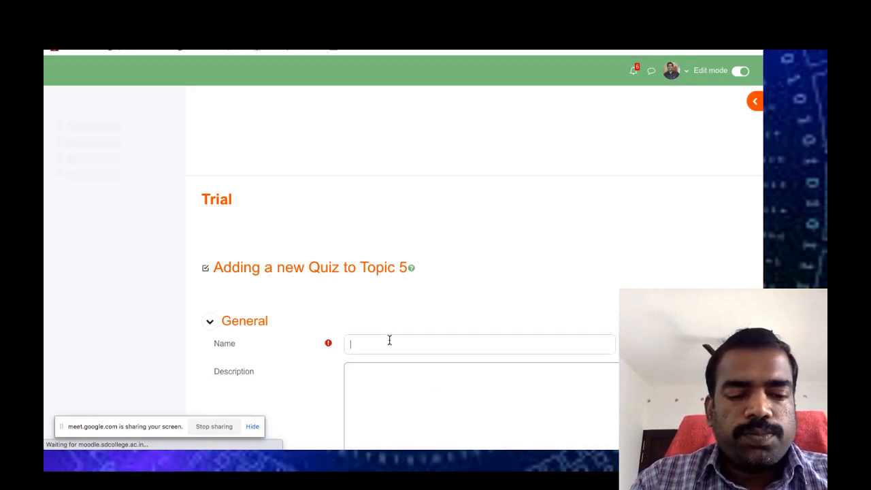
- Name the new quiz "Quiz 2", leave the other settings at their defaults, and save and display it
text(Quiz 2)
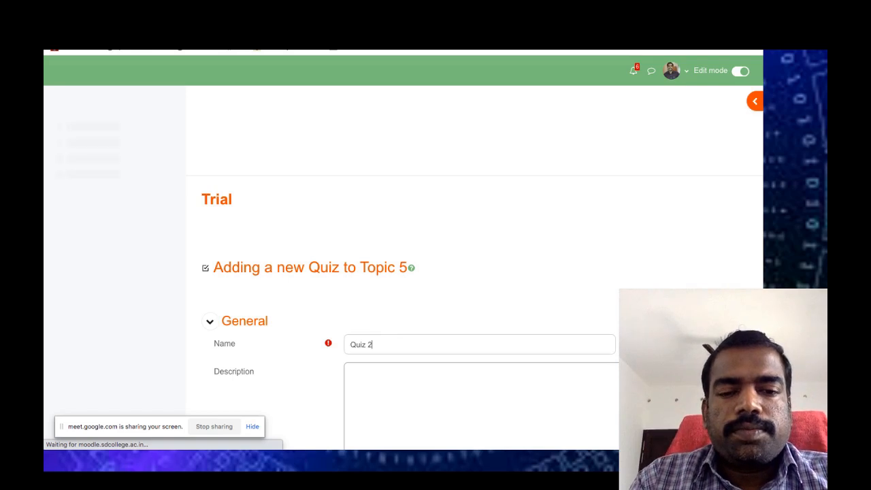
scroll(391, 404, down, 3)
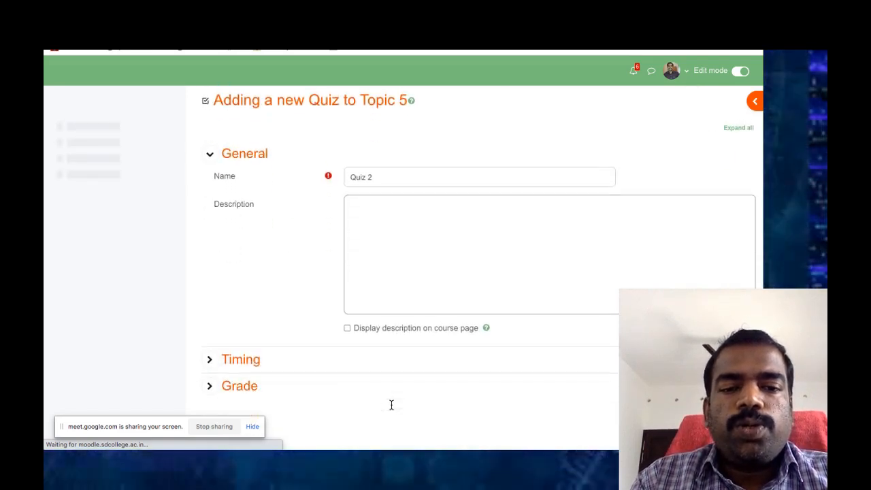
scroll(392, 405, down, 2)
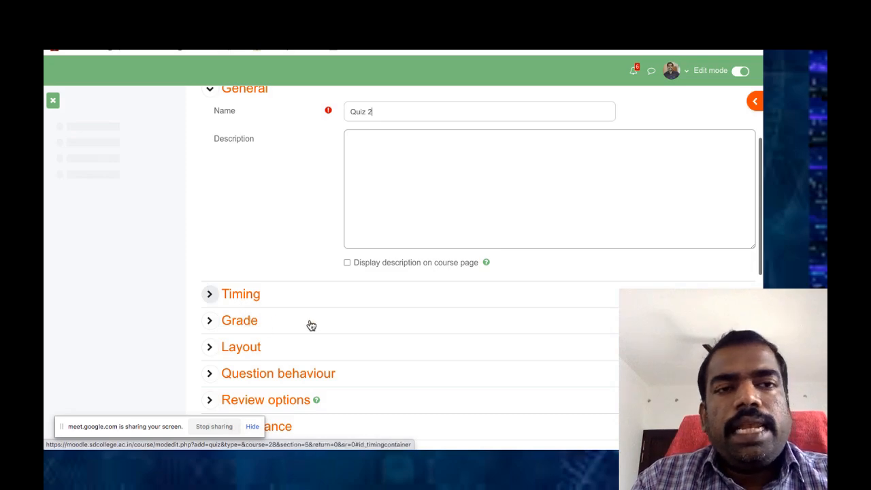
scroll(313, 325, down, 2)
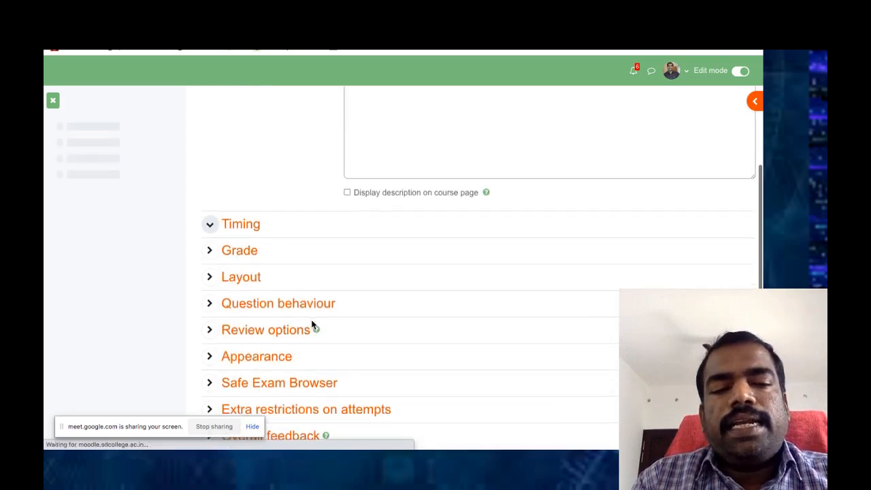
scroll(313, 324, down, 10)
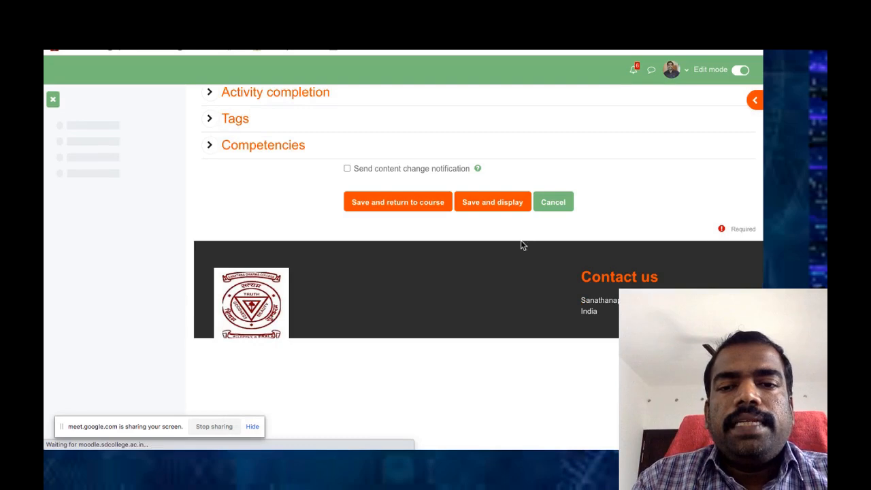
click(513, 207)
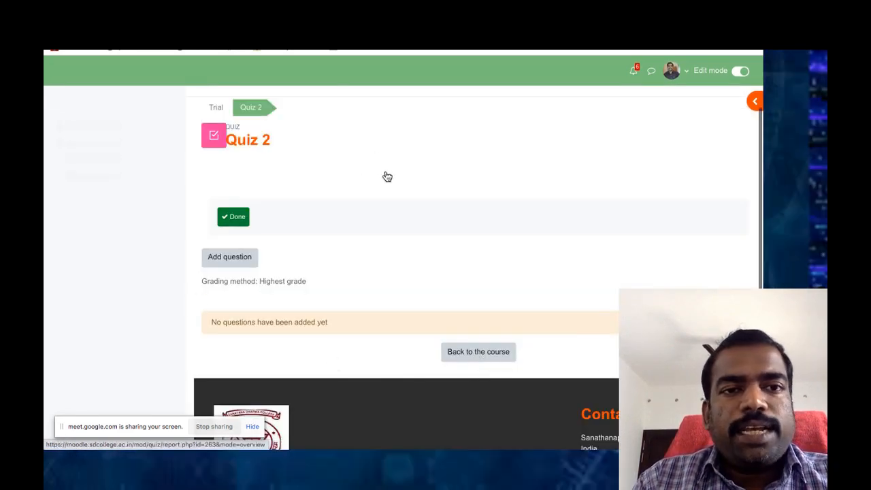
- Open the Questions page of Quiz 2 for adding questions
scroll(387, 177, up, 2)
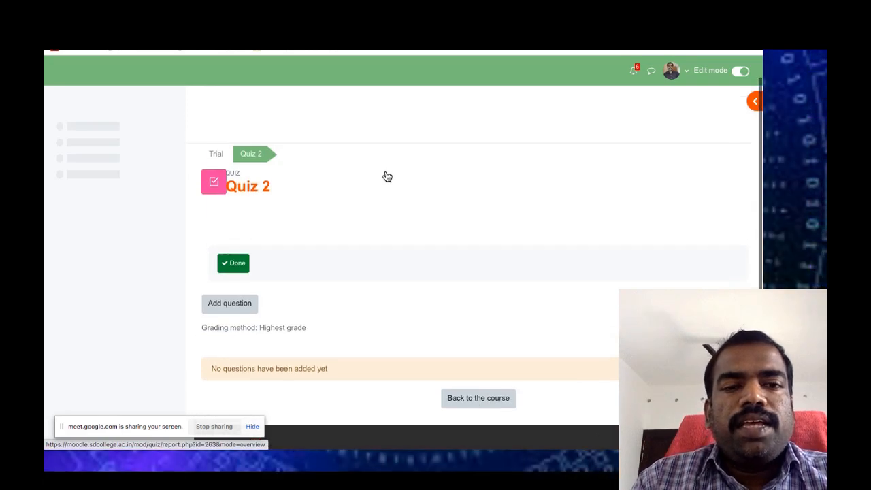
click(230, 340)
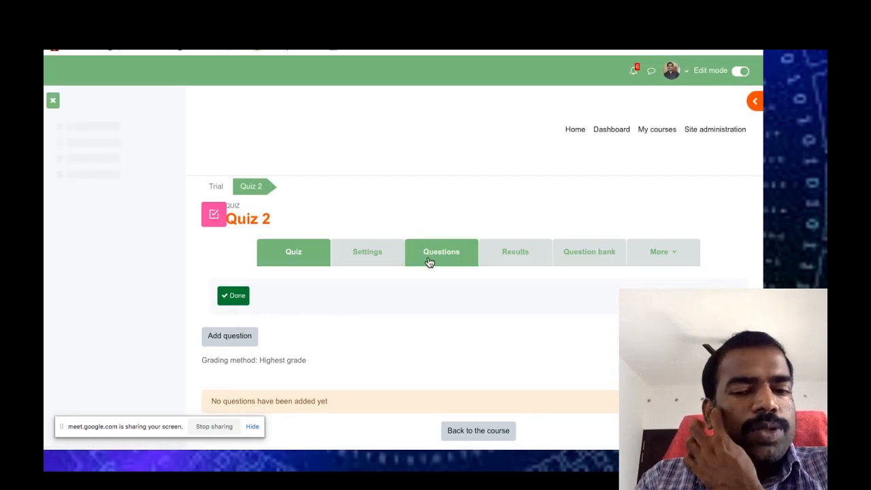
click(437, 260)
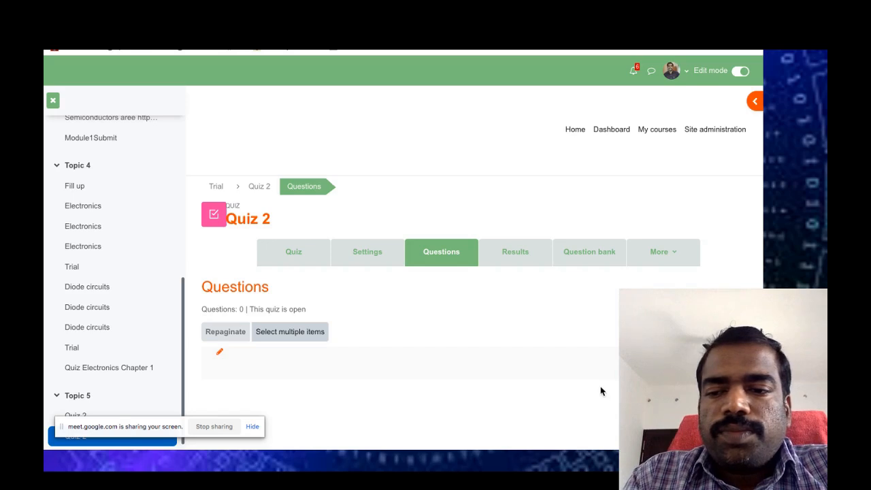
scroll(601, 391, down, 2)
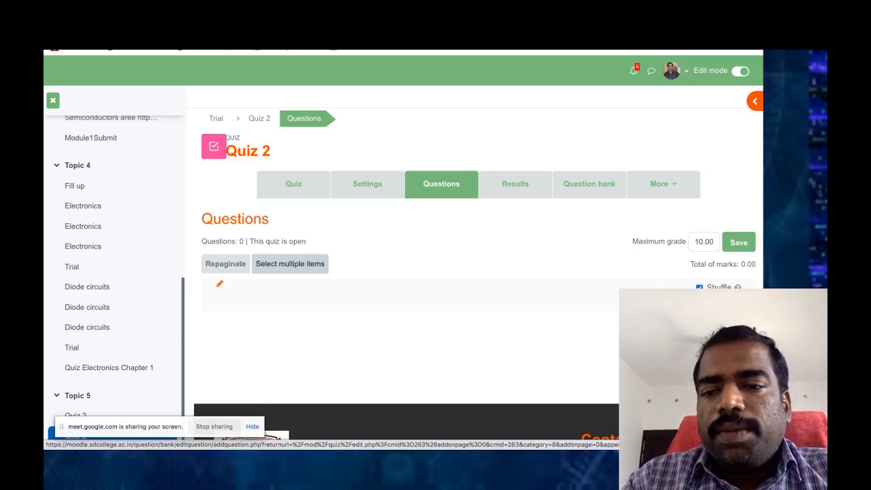
- Add the questions "Band gap of silicon diode" and "Bang gap energy of Si diode" from the question bank to Quiz 2
click(707, 334)
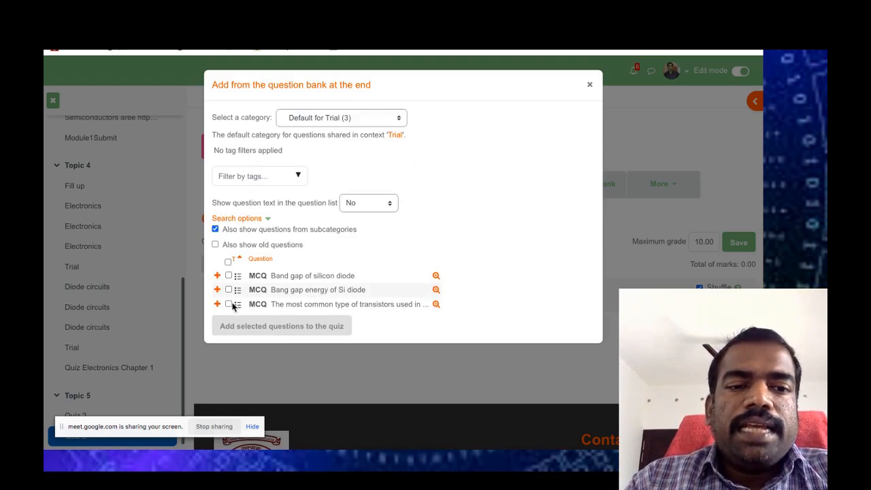
click(229, 276)
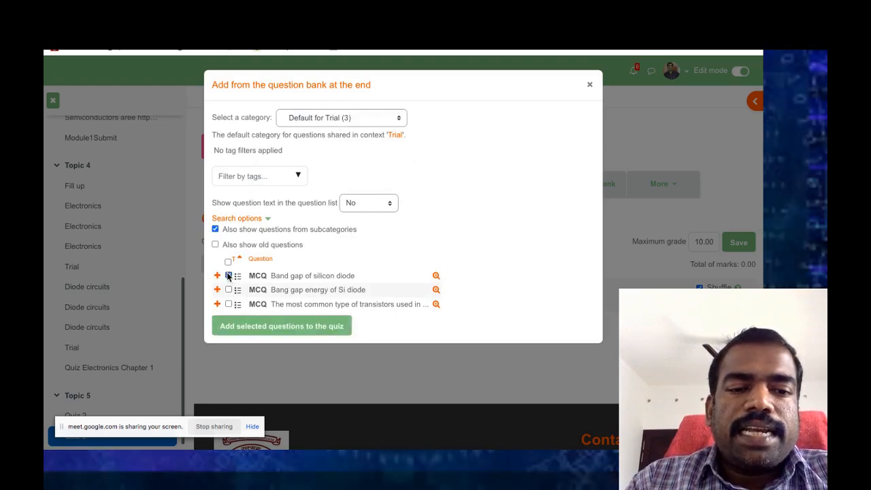
click(229, 289)
click(262, 327)
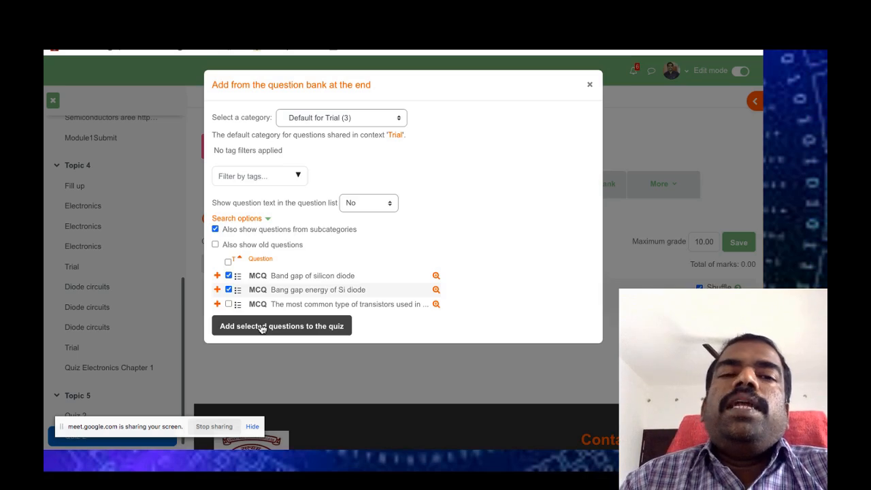
click(262, 329)
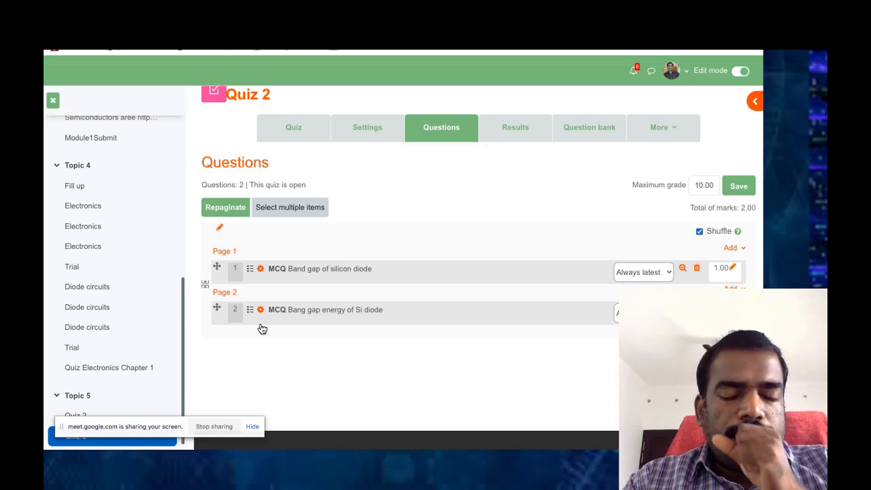
mouse_move(483, 443)
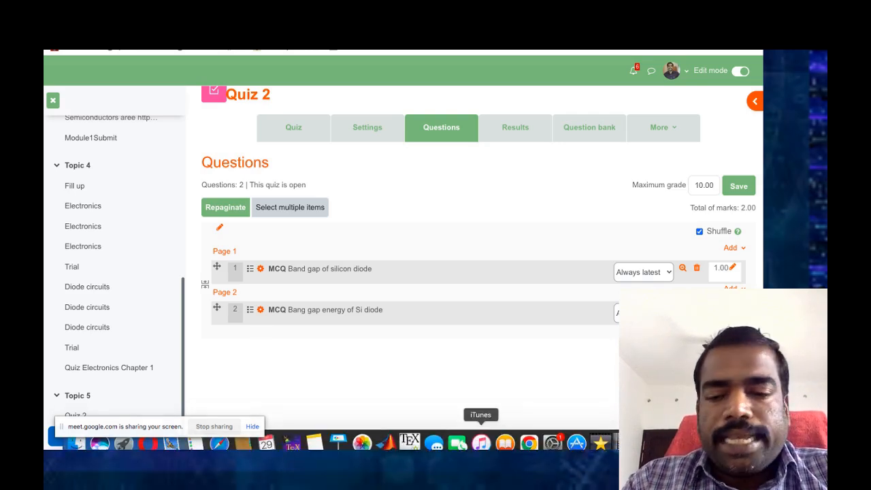